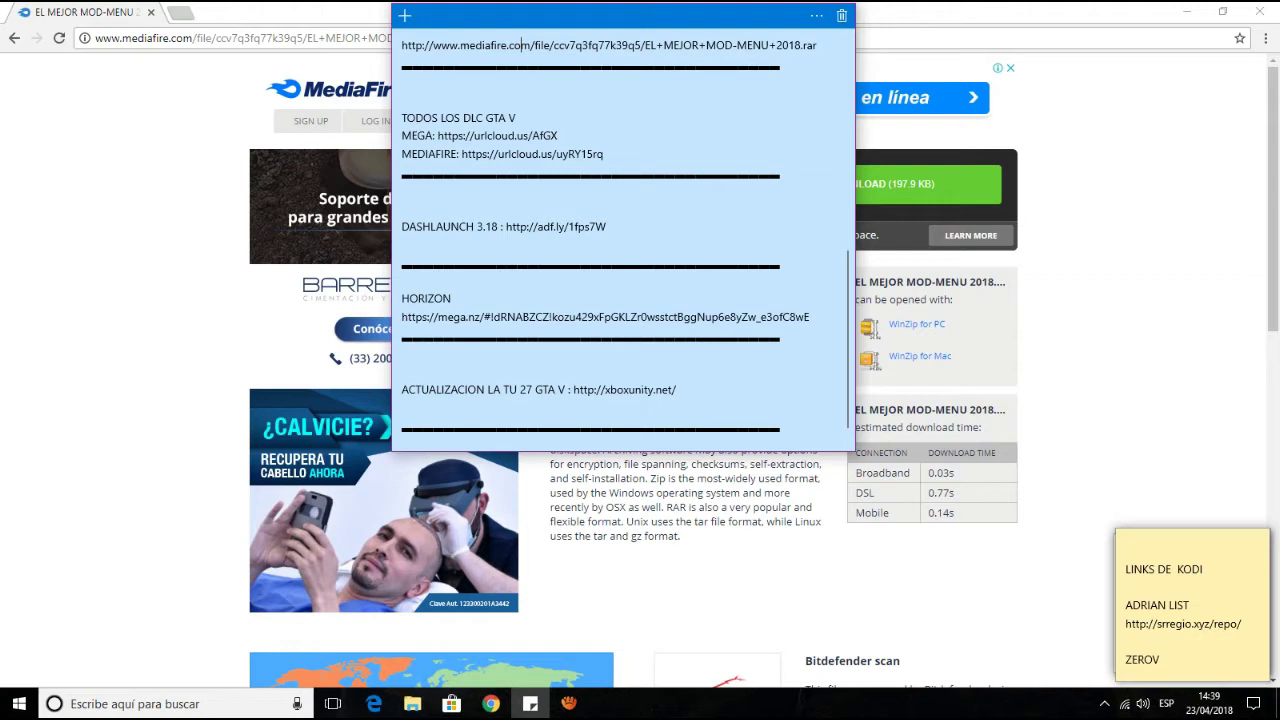
Copy the DASHLAUNCH 3.18 download link from the sticky note.
drag(502, 226, 608, 226)
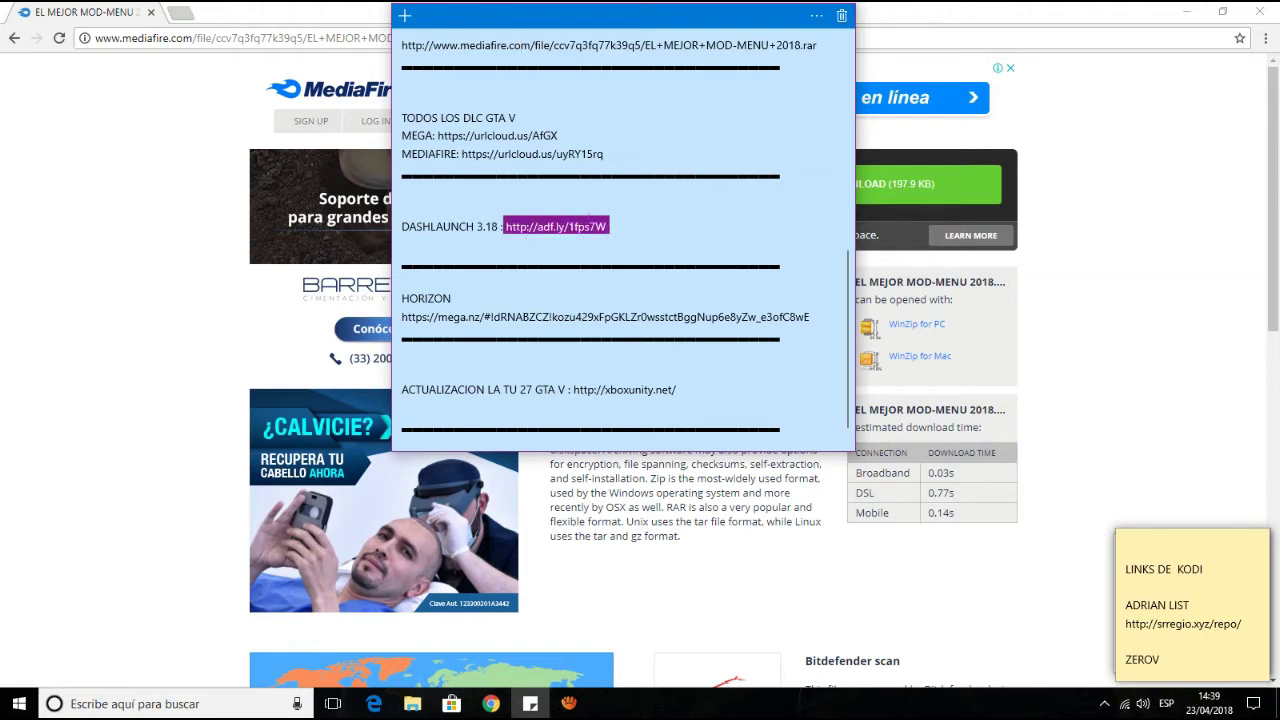
right_click(578, 228)
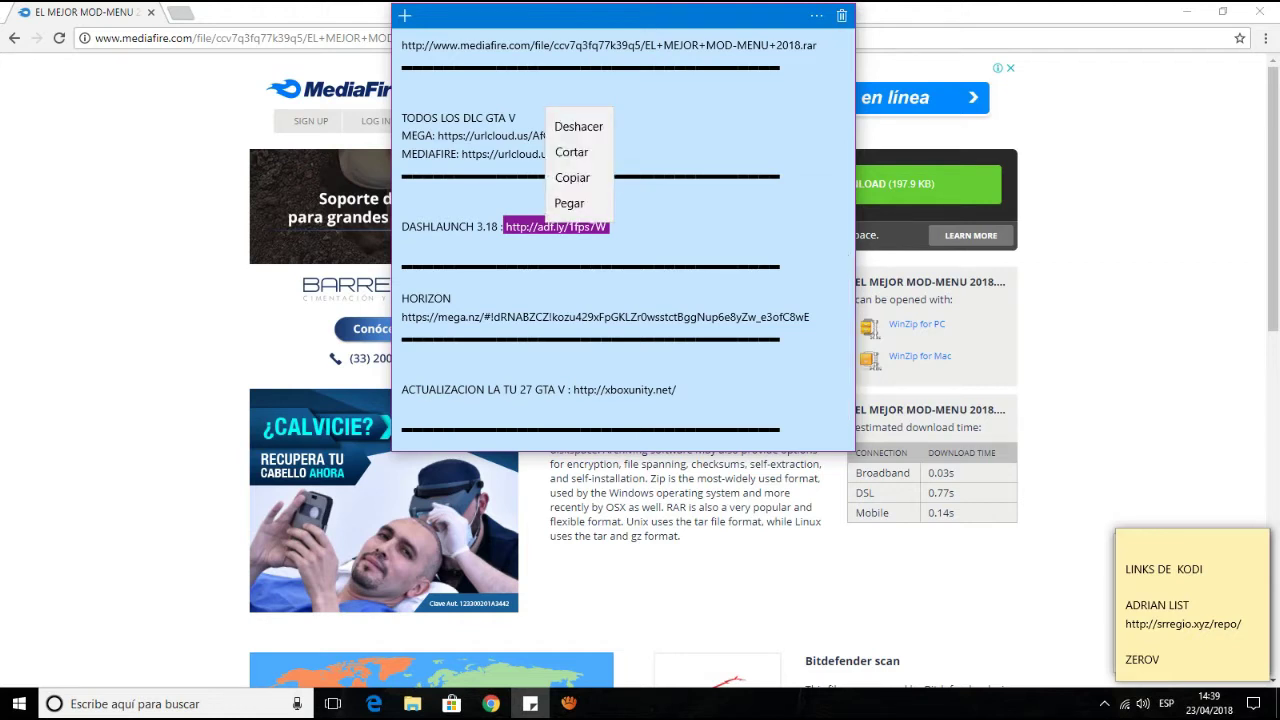
click(573, 178)
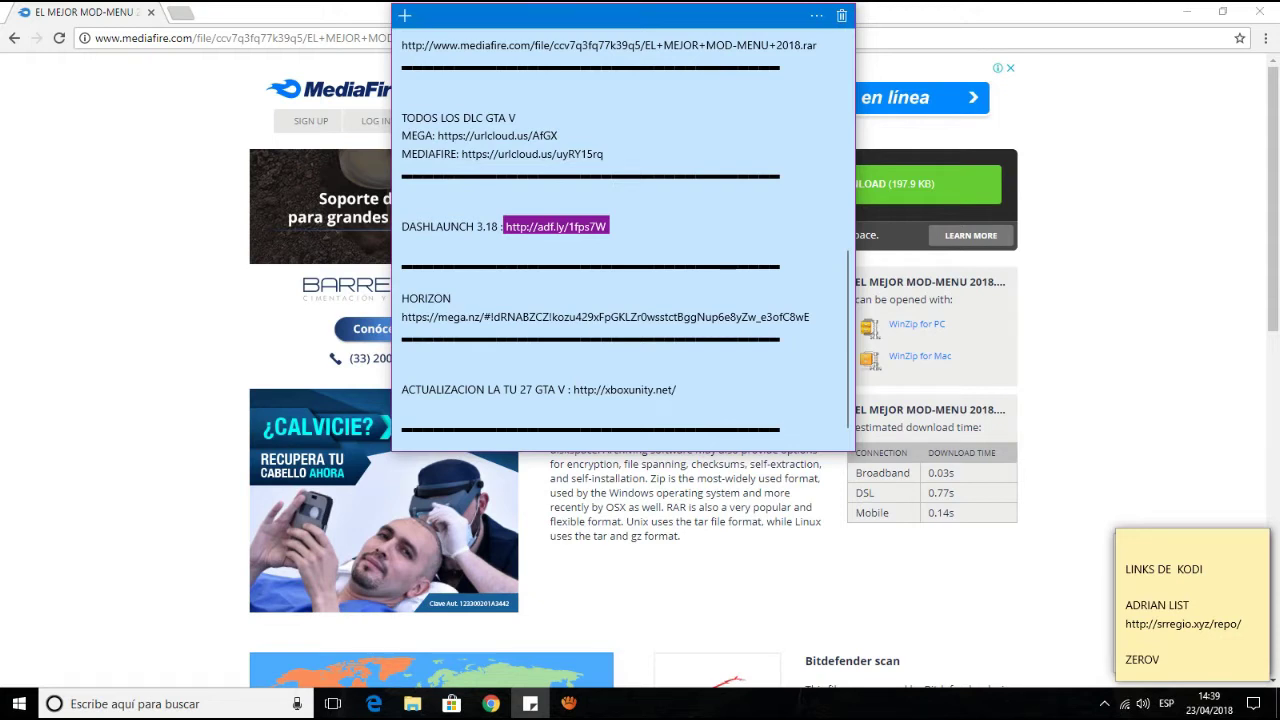
Highlight the TODOS LOS DLC GTA V heading and the DASHLAUNCH 3.18 line in the sticky note.
scroll(620, 240, up, 1)
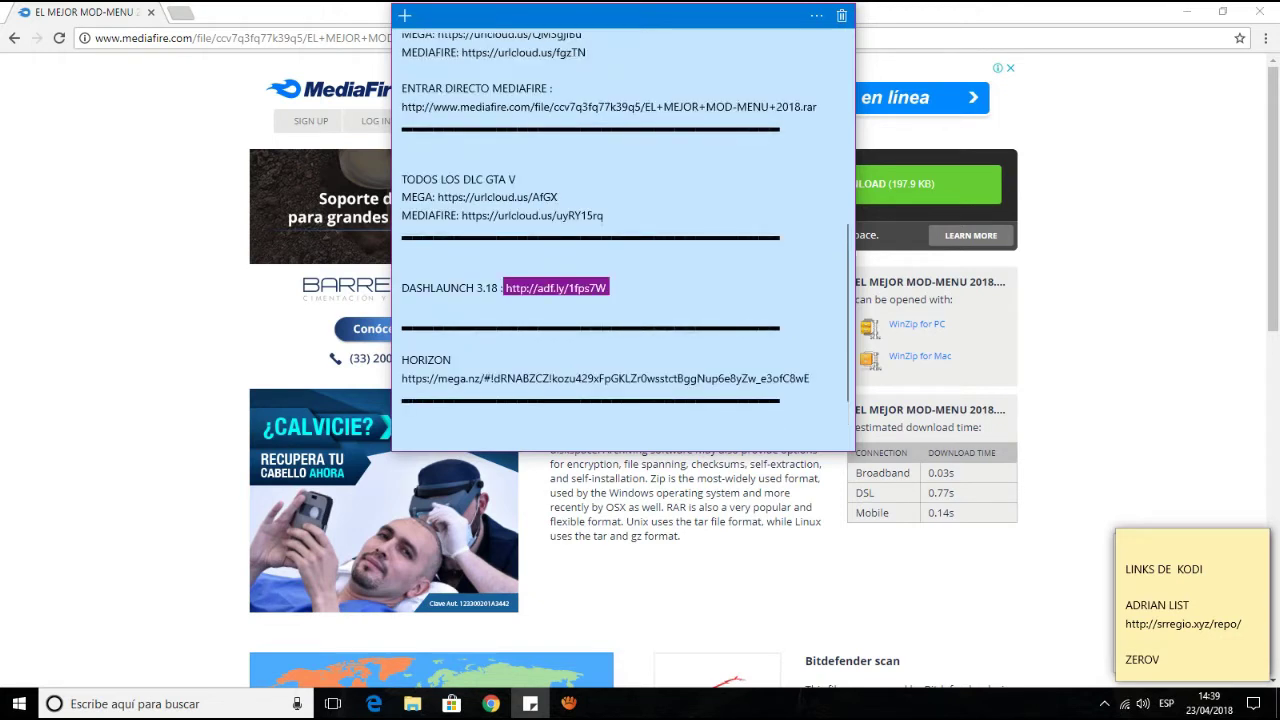
click(441, 88)
drag(402, 179, 517, 179)
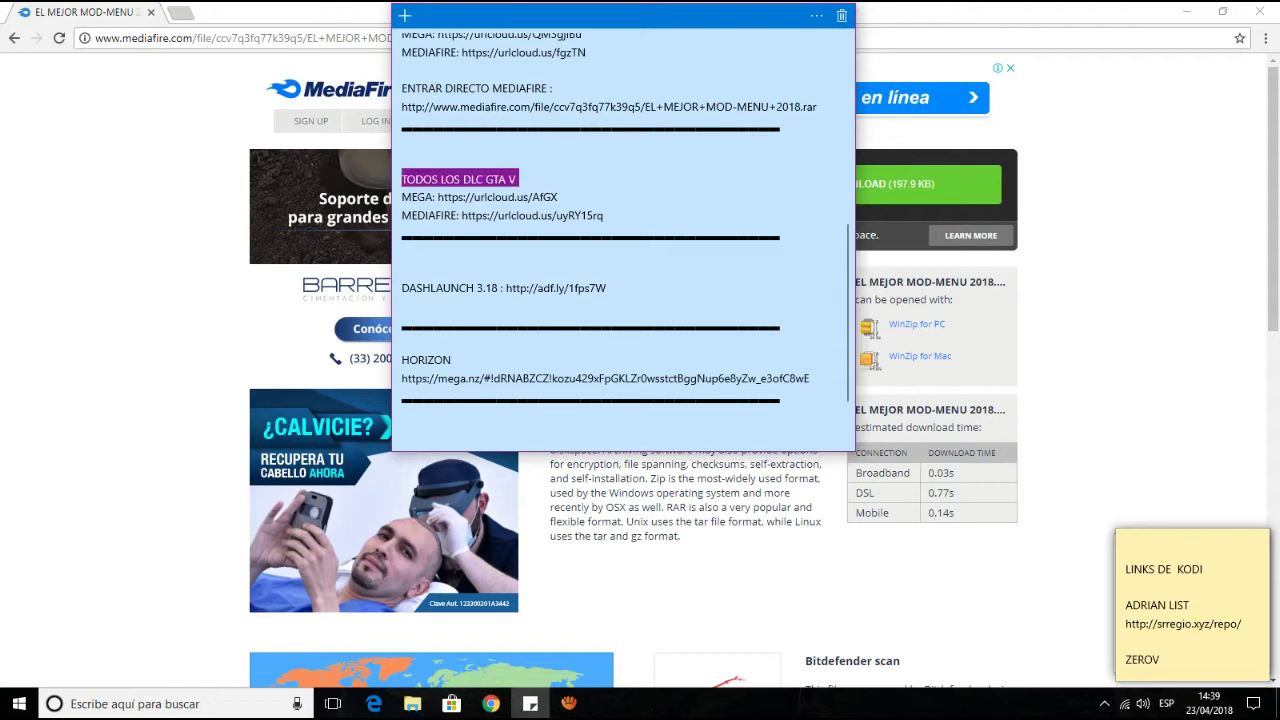
triple_click(504, 288)
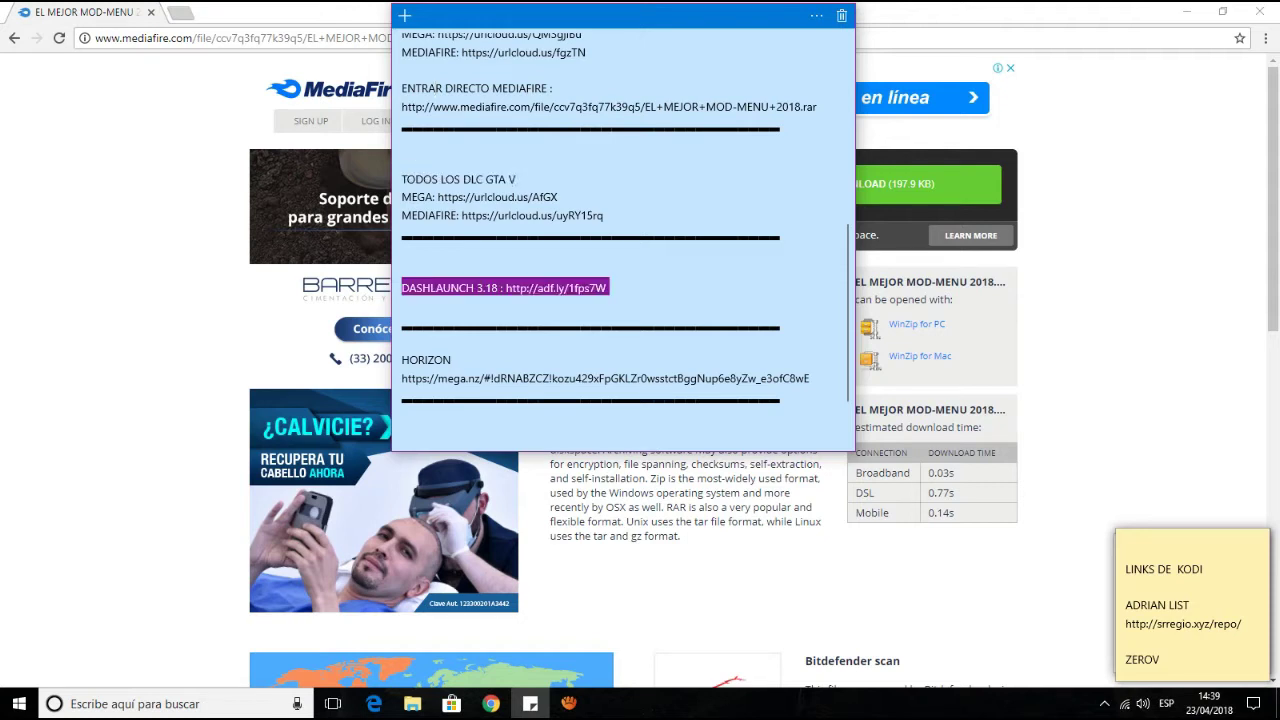
click(607, 288)
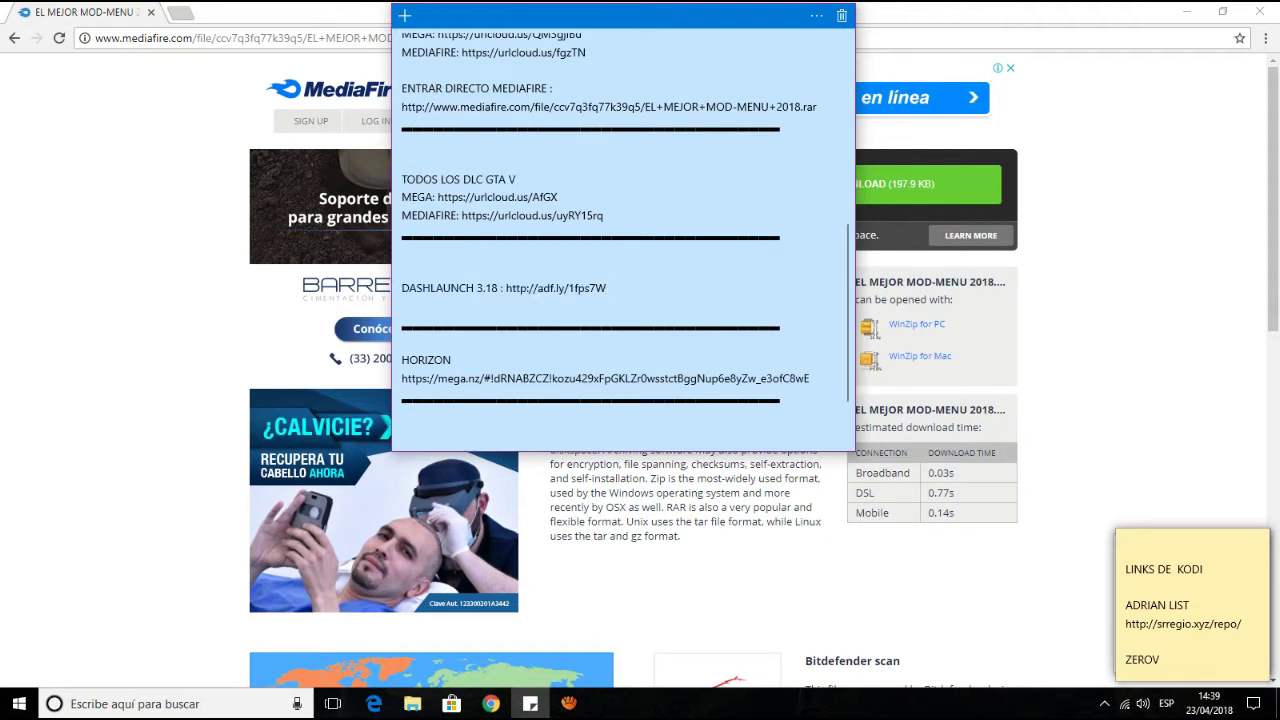
Minimize the browser and the sticky notes to show the desktop.
click(1187, 12)
click(1178, 11)
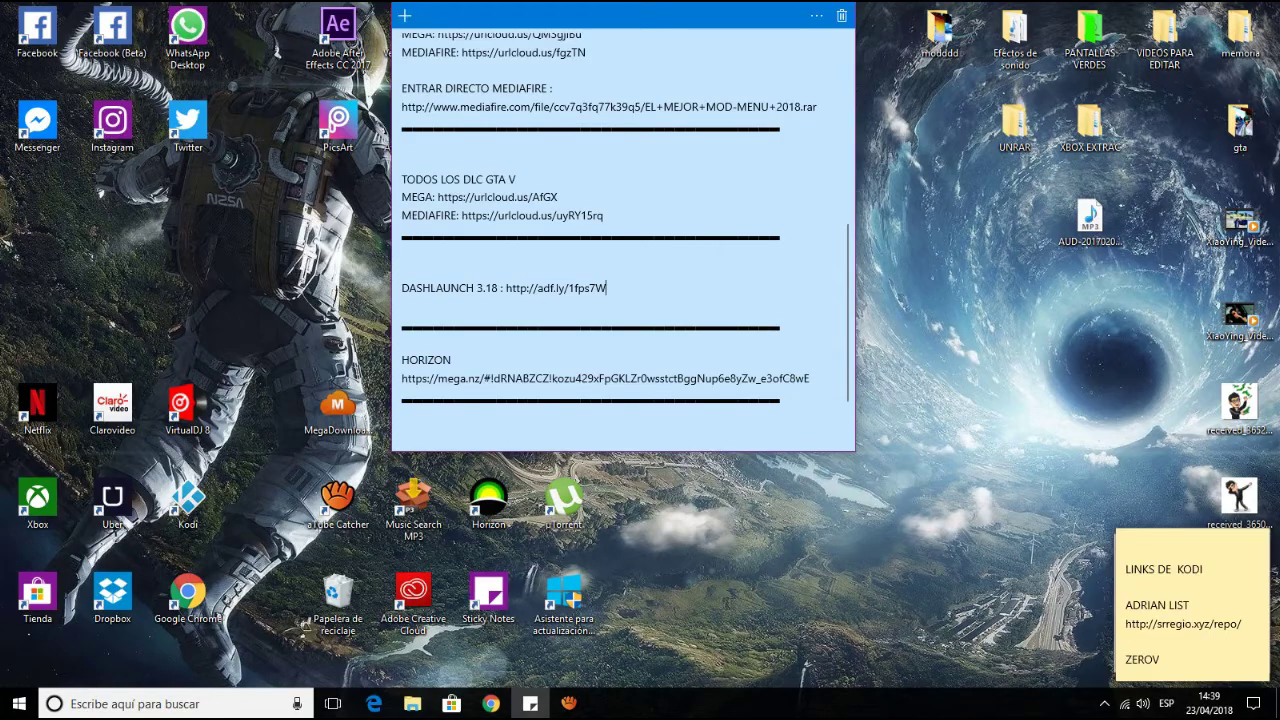
click(530, 704)
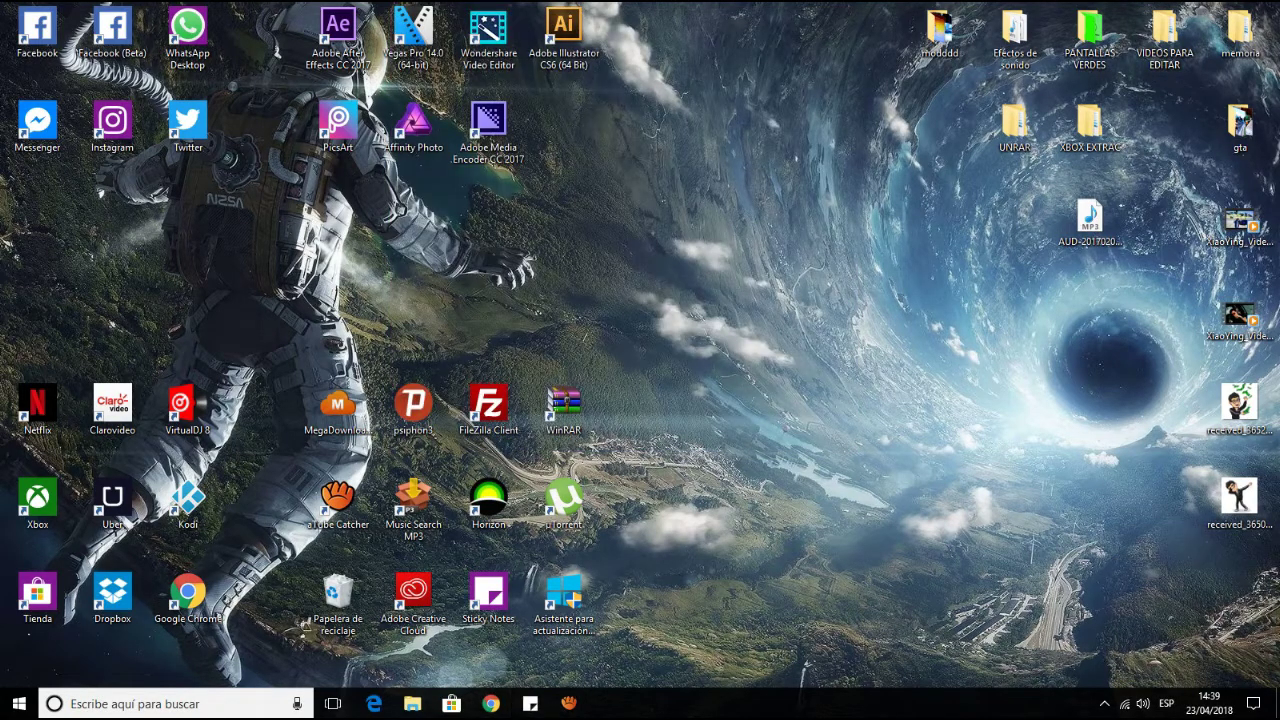
Open the desktop folder UNRAR and go through XBOX Y MAS to the MOD PANDORA GTA 5 folder.
double_click(1015, 127)
double_click(1014, 122)
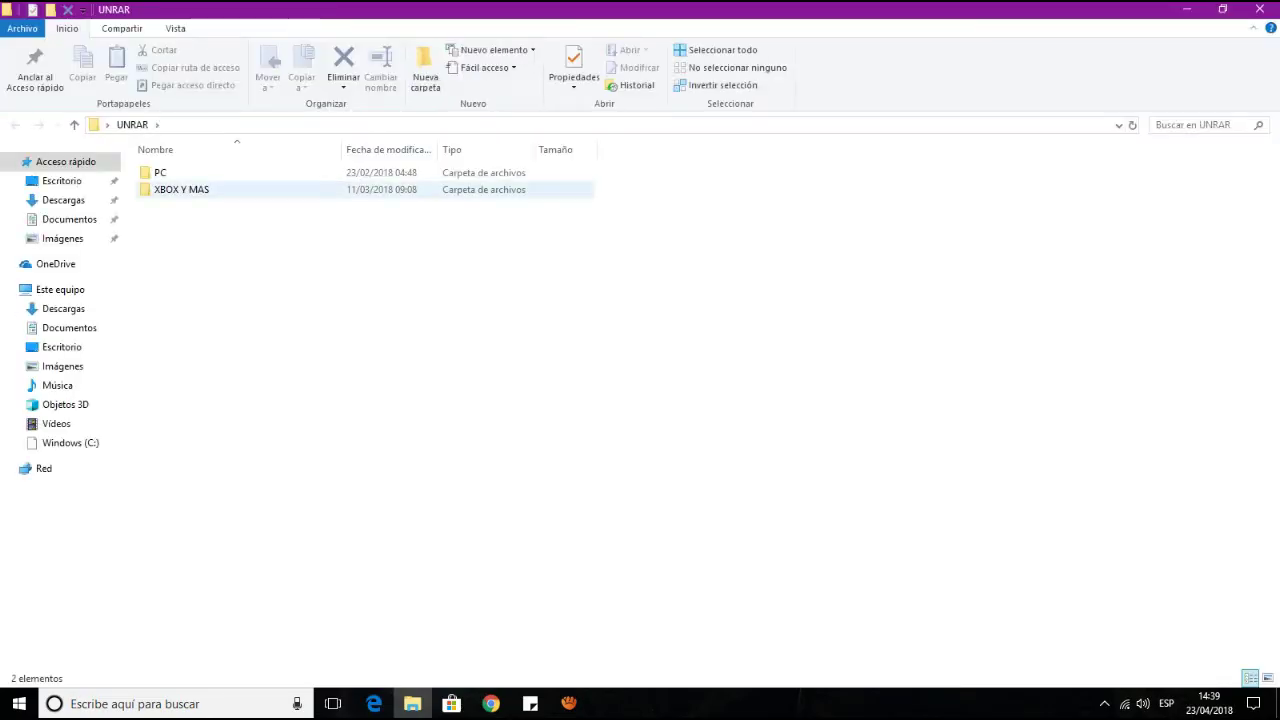
click(182, 190)
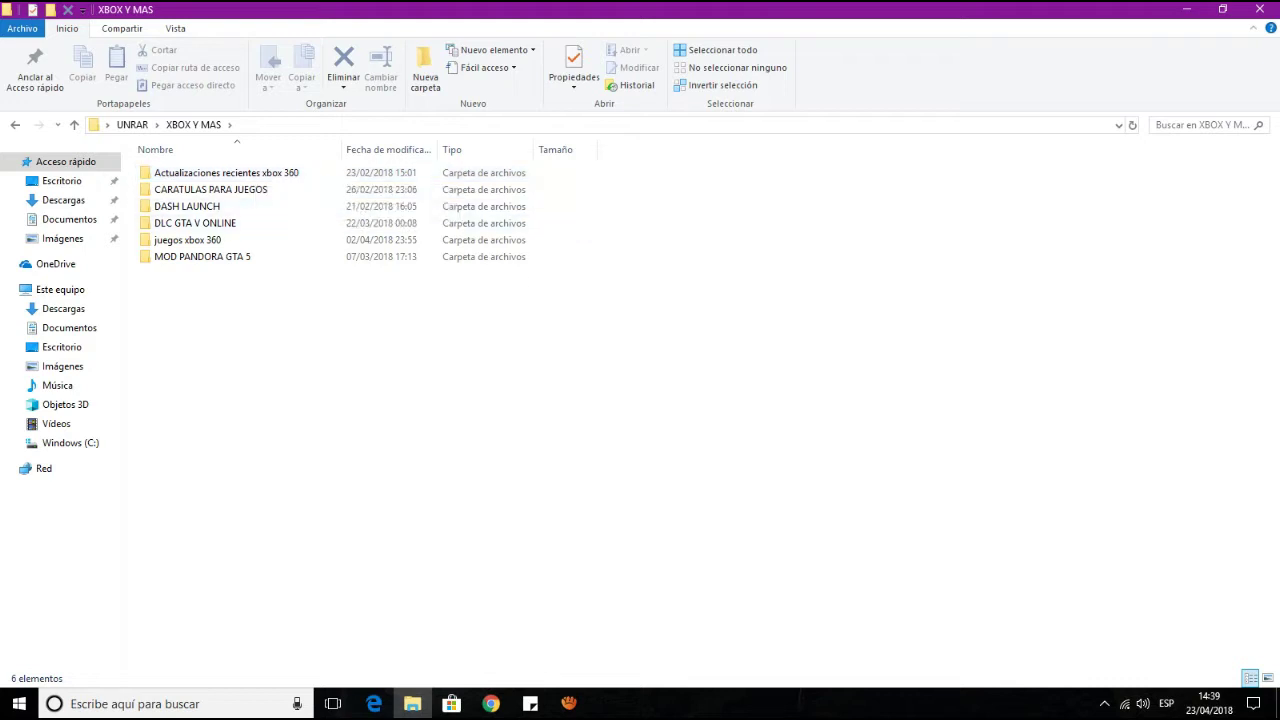
click(173, 257)
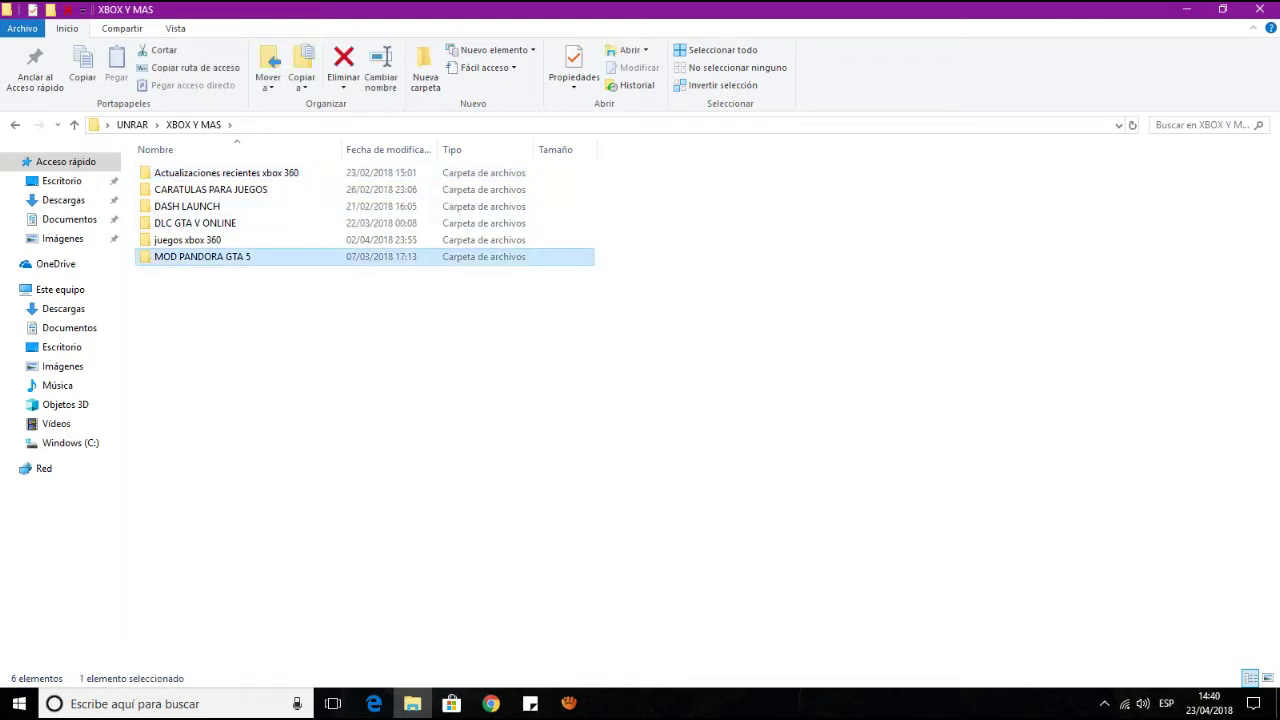
key(Return)
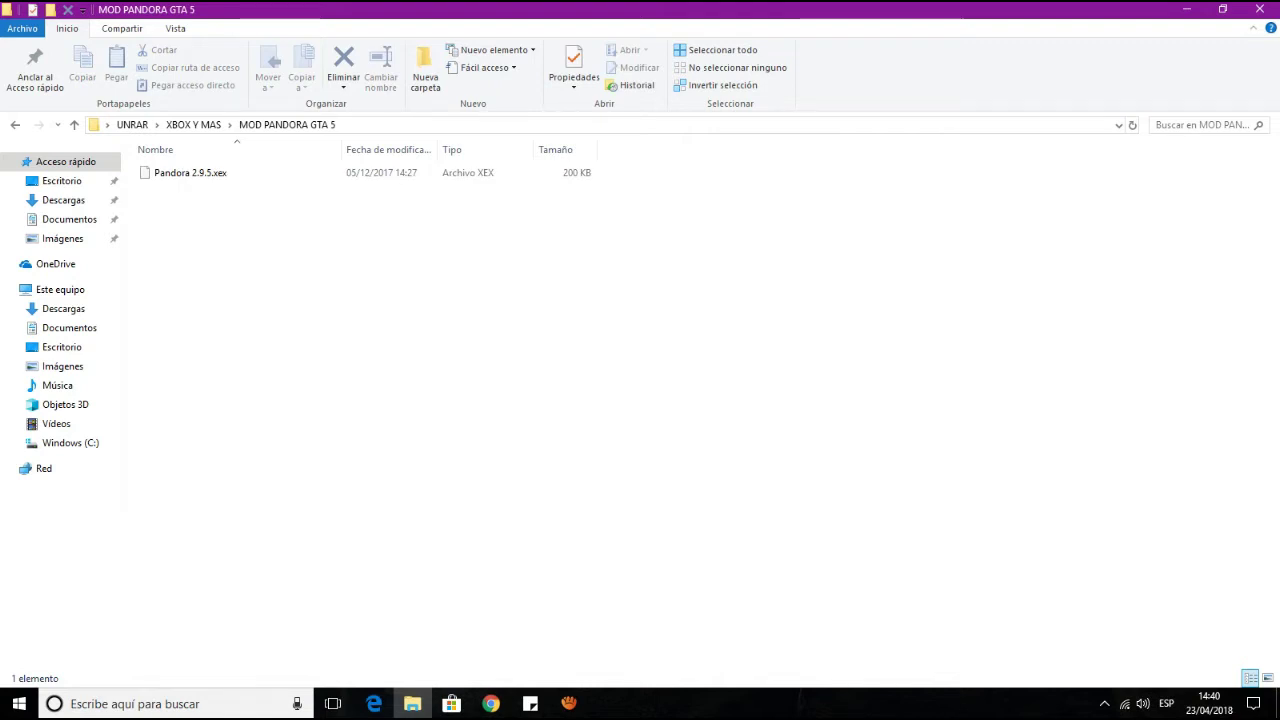
Point out the WinRAR shortcut on the desktop and return to the MOD PANDORA GTA 5 folder.
click(1187, 9)
drag(538, 316, 578, 430)
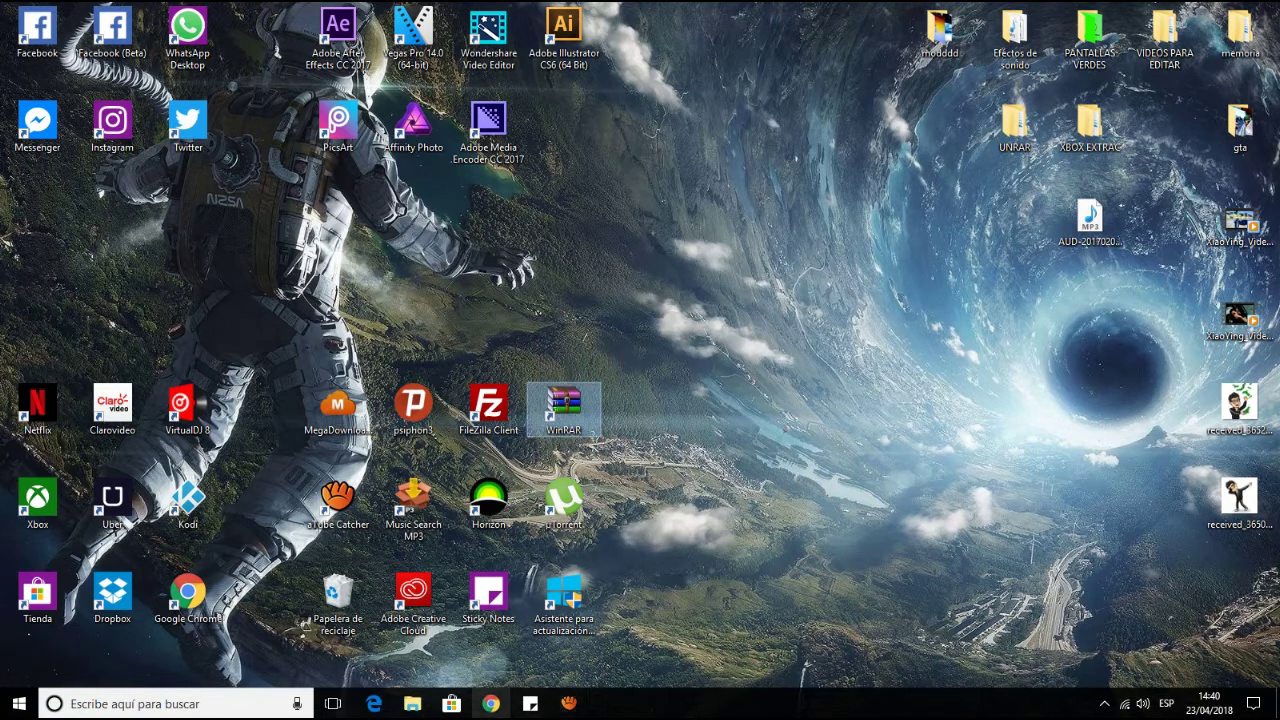
click(412, 703)
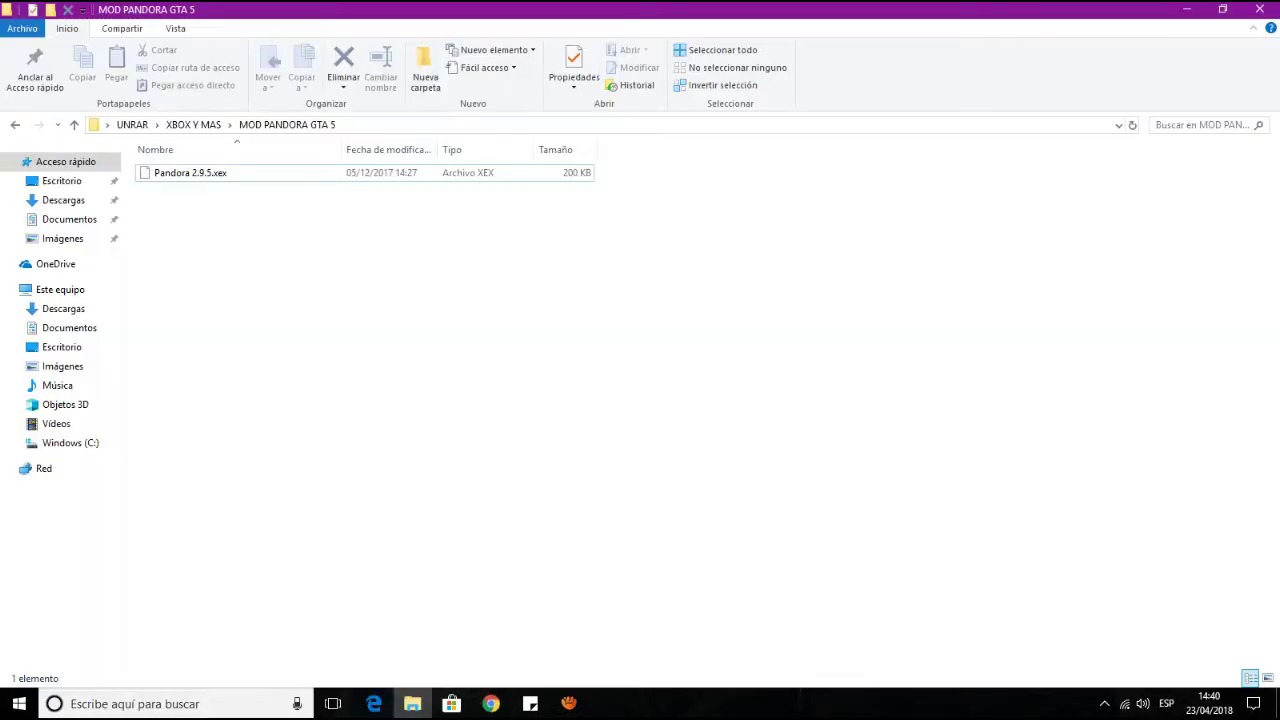
right_click(306, 250)
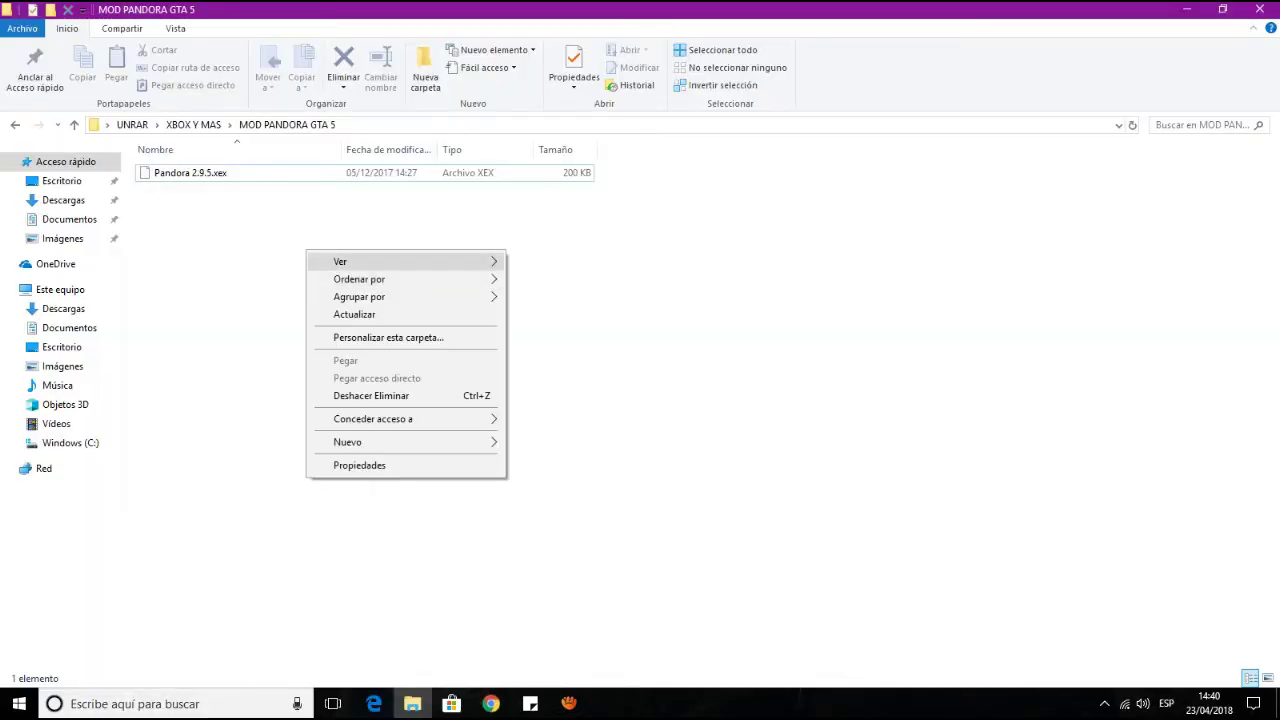
key(Escape)
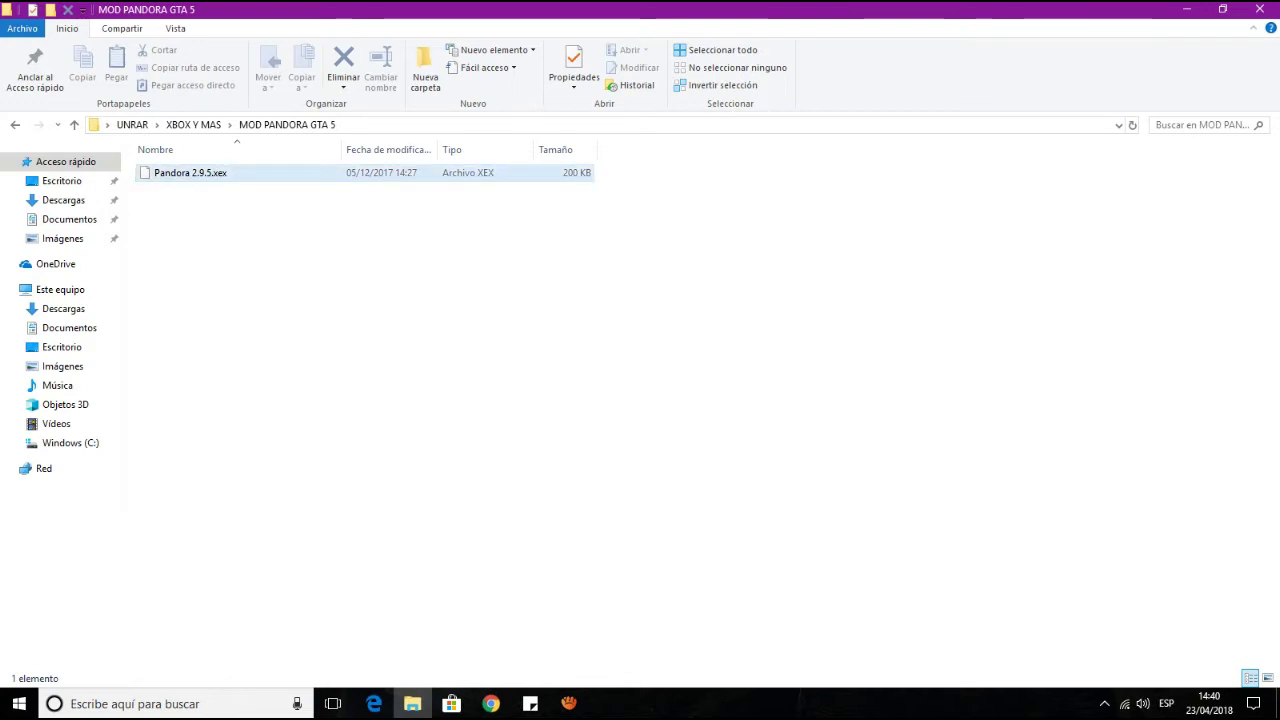
Go back to XBOX Y MAS and open the DashLaunch 3.18 folder inside DASH LAUNCH.
key(BackSpace)
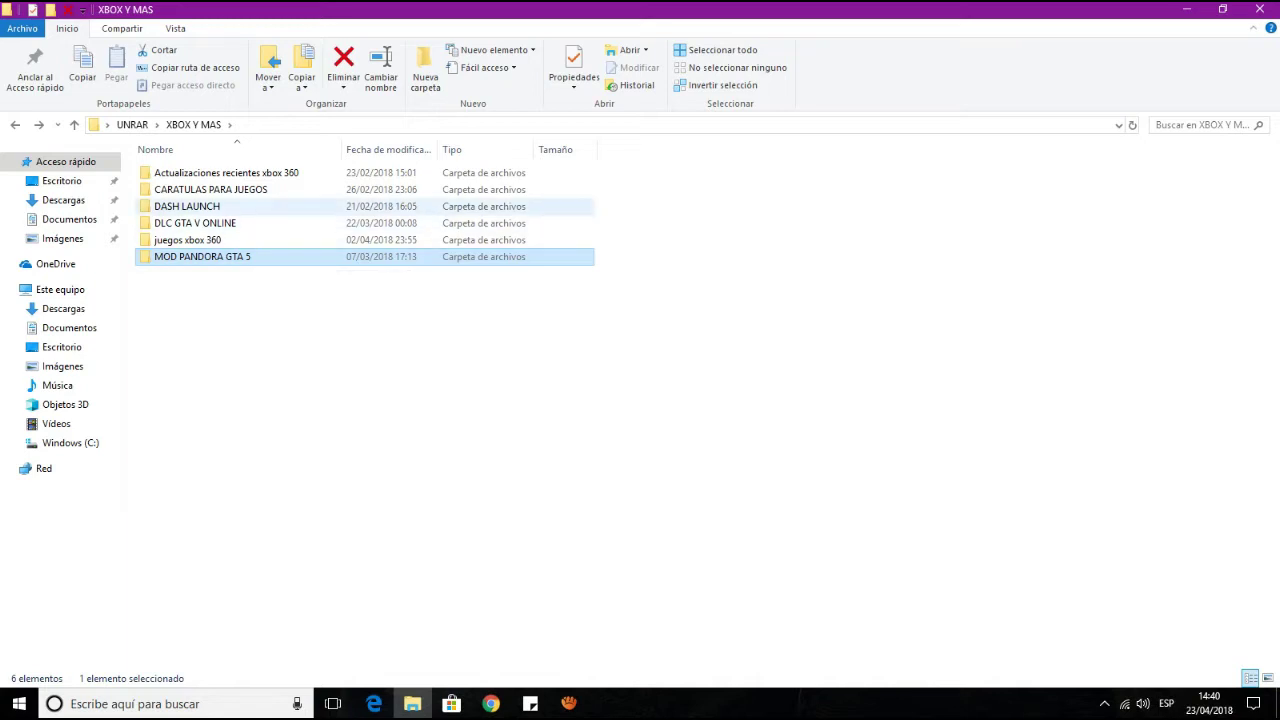
click(188, 206)
double_click(188, 206)
click(190, 190)
double_click(190, 189)
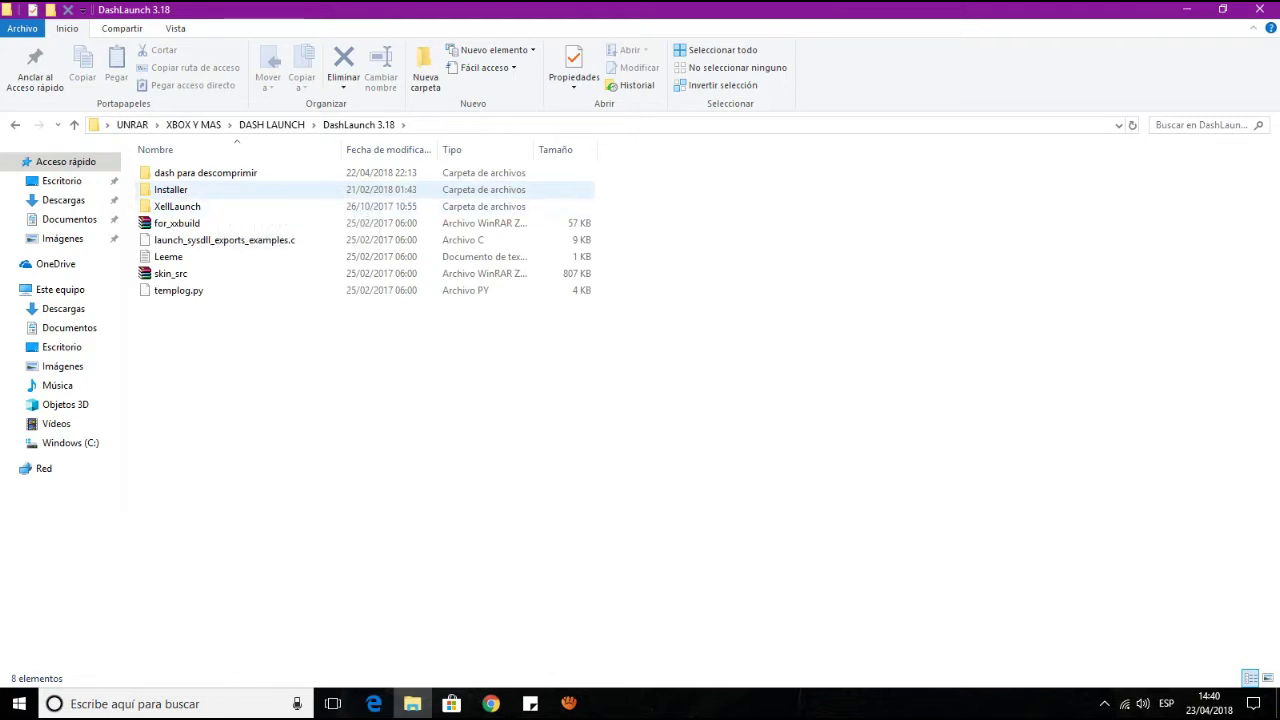
Examine the extraction options of the DashLaunch 3.18 archive in dash para descomprimir and the extracted items in its parent folder.
double_click(205, 173)
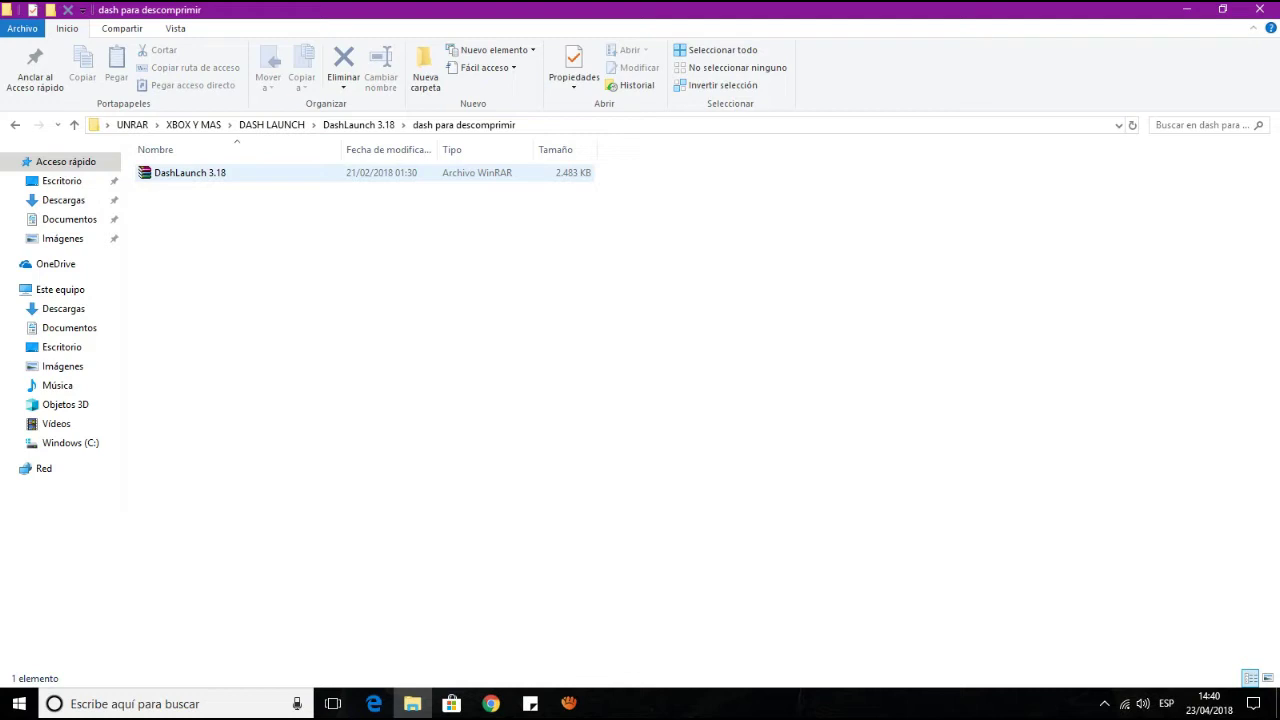
click(205, 173)
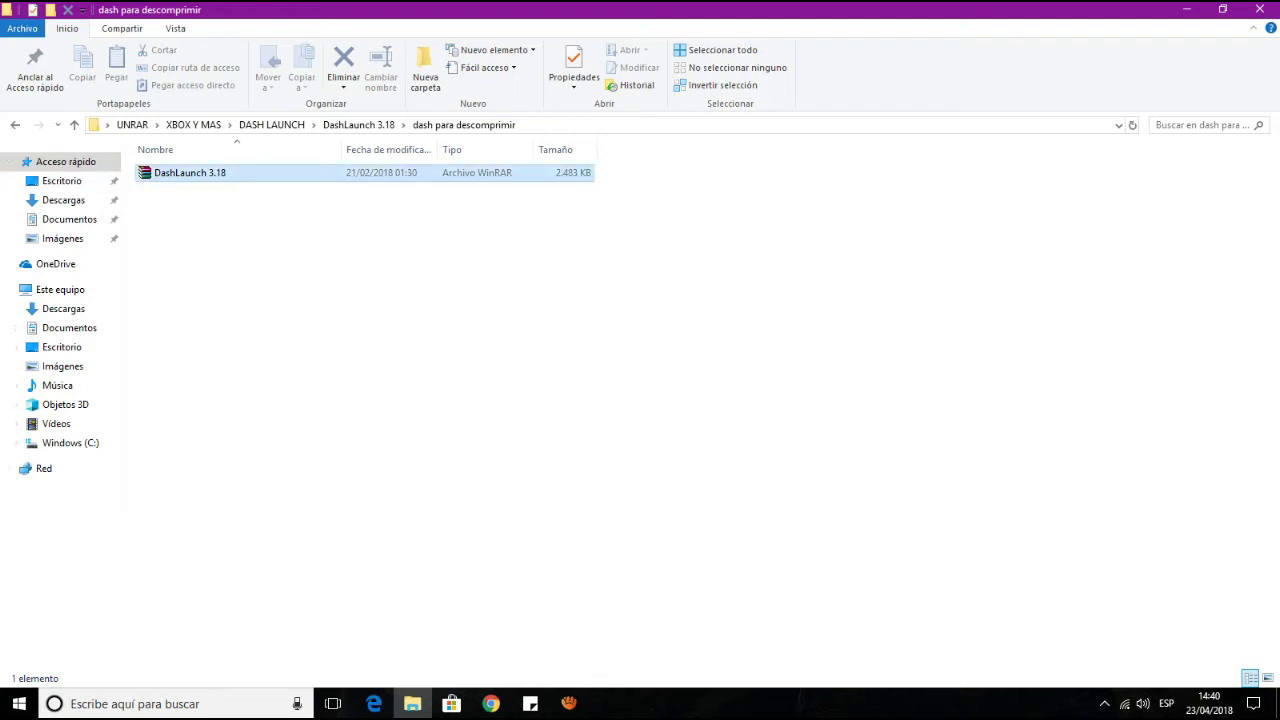
right_click(193, 176)
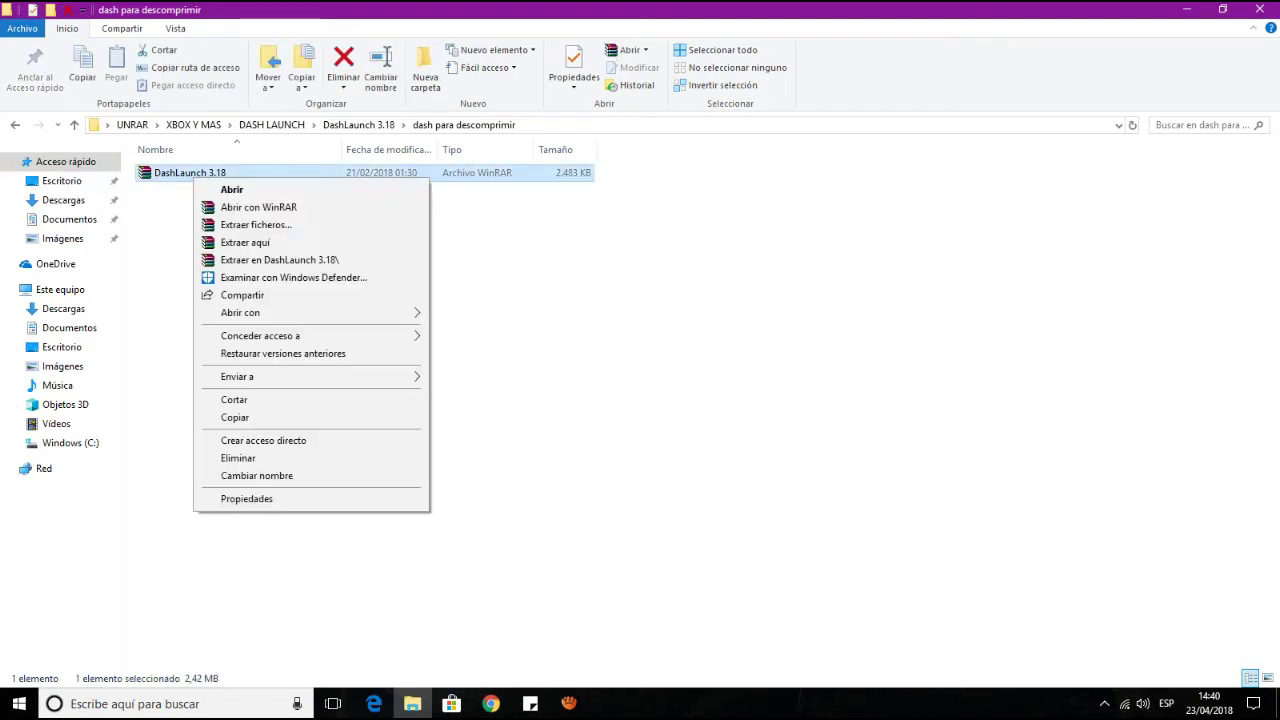
click(500, 265)
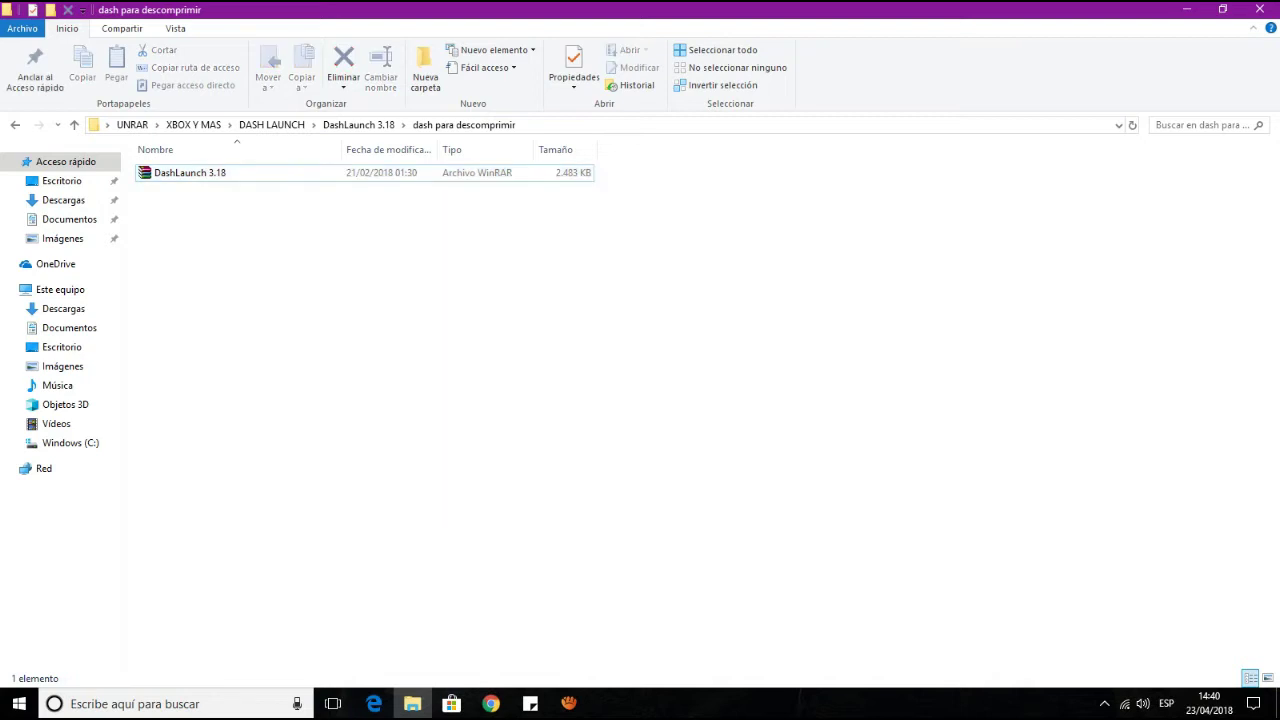
key(BackSpace)
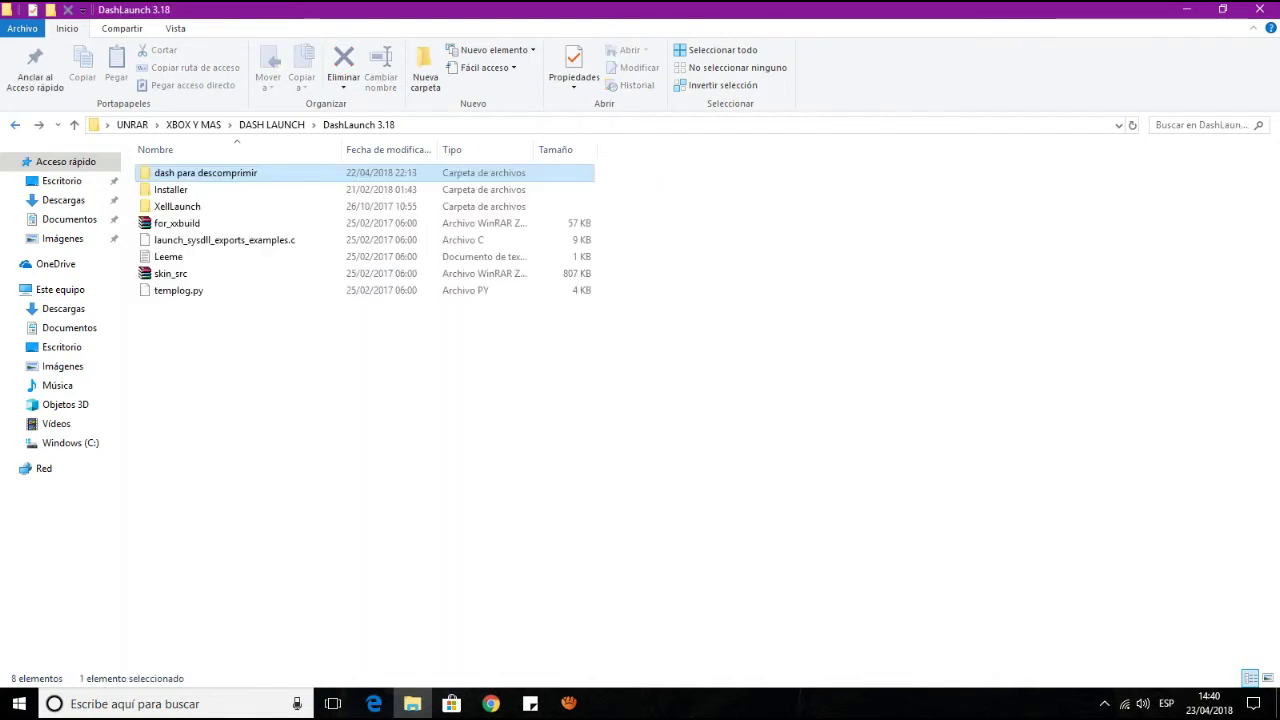
drag(136, 188, 237, 290)
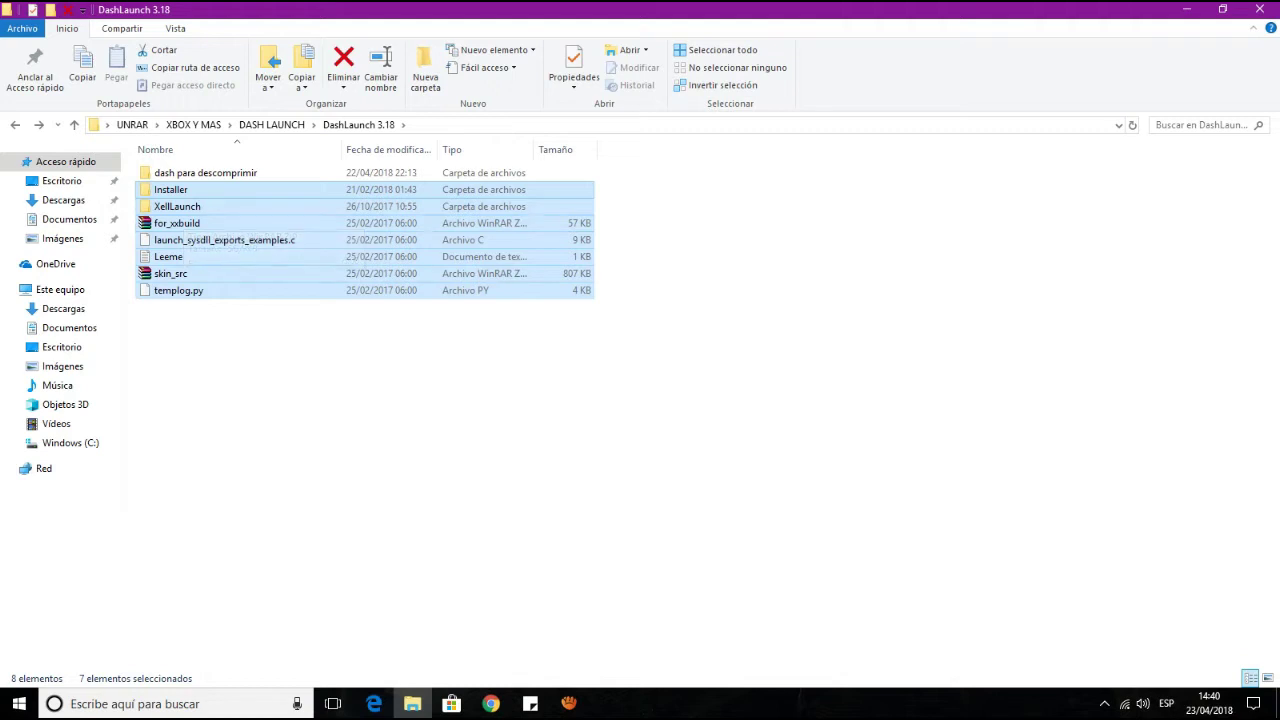
click(320, 241)
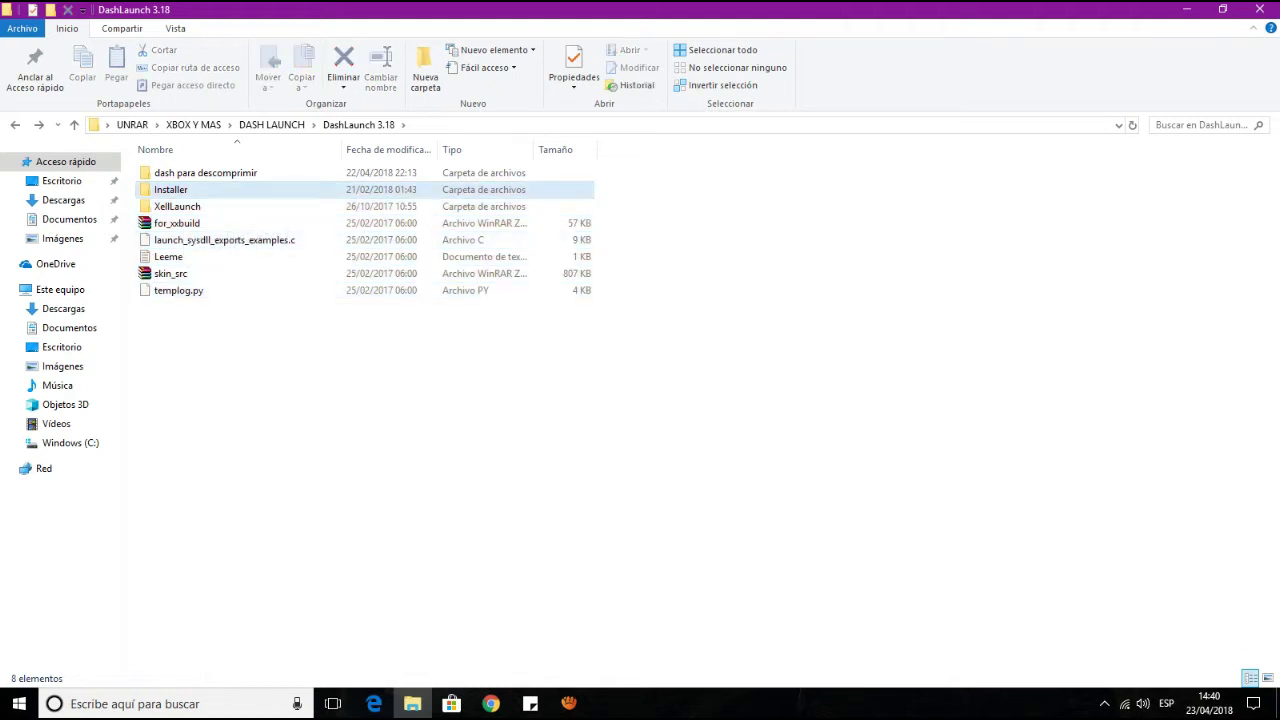
Open the daslaunt folder inside the Installer folder.
click(172, 190)
double_click(172, 190)
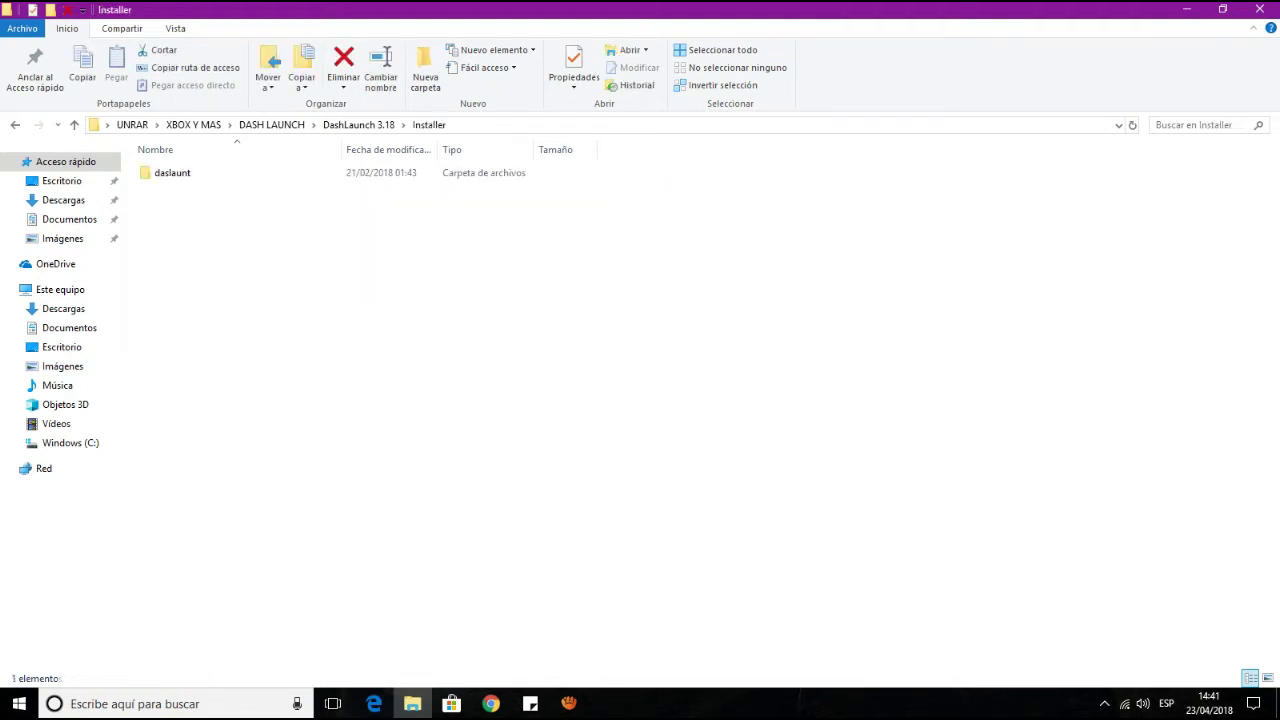
click(172, 173)
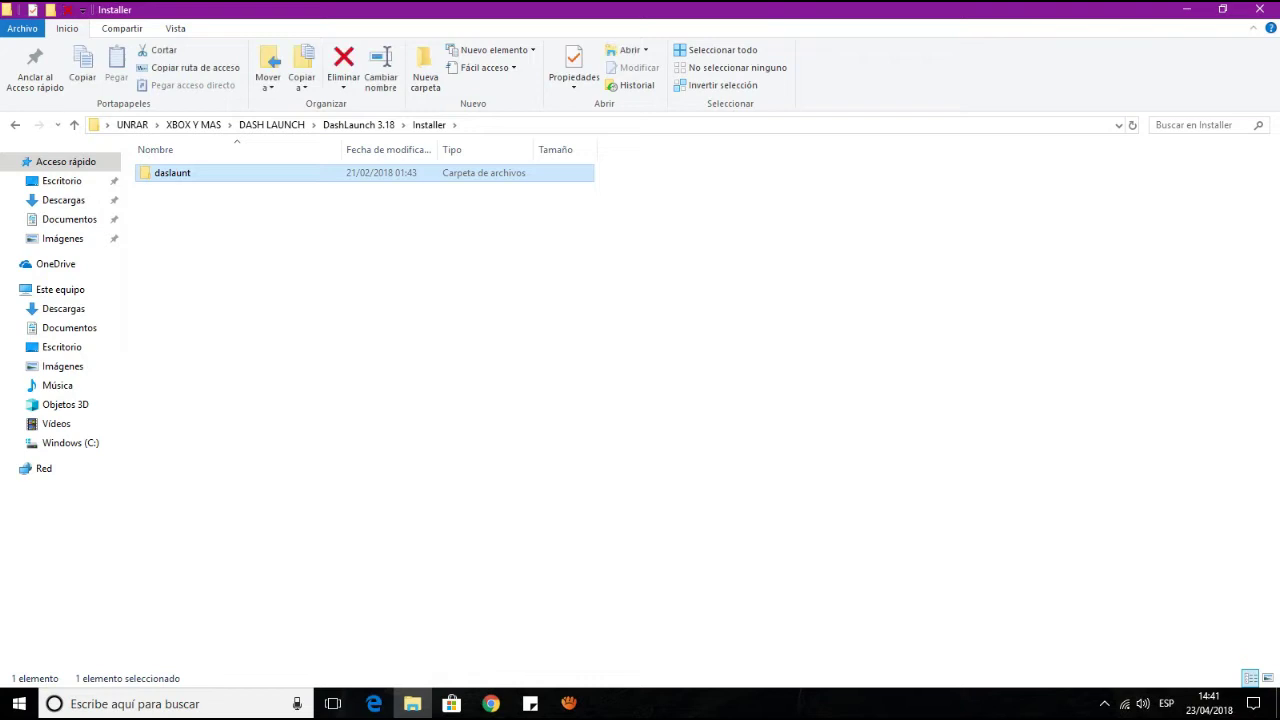
key(Return)
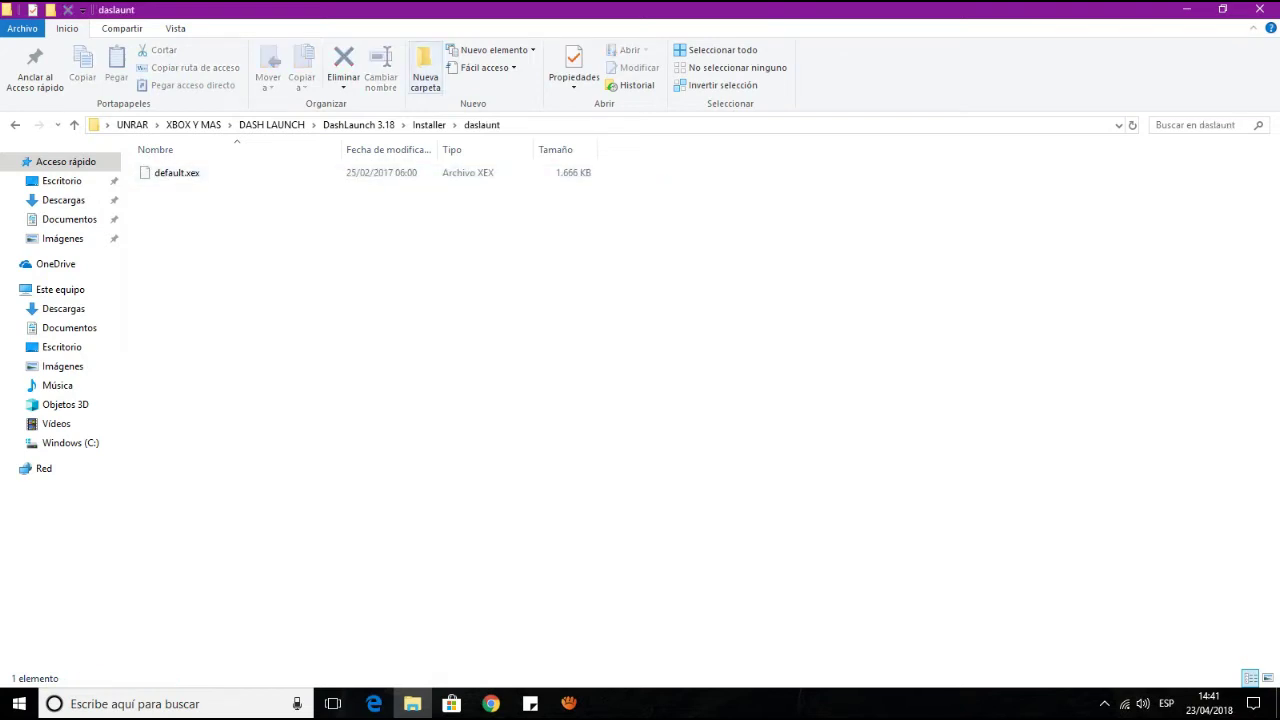
Create a new folder named "dash 3.18" inside daslaunt.
click(425, 70)
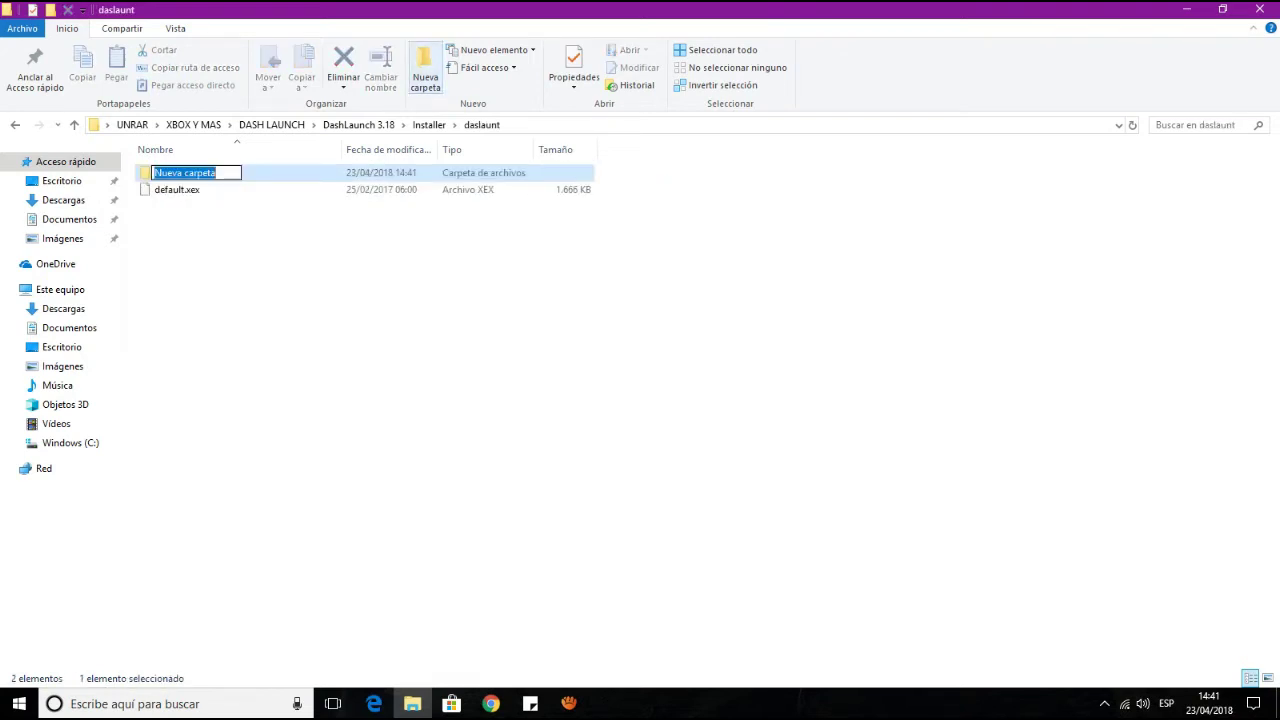
text(das)
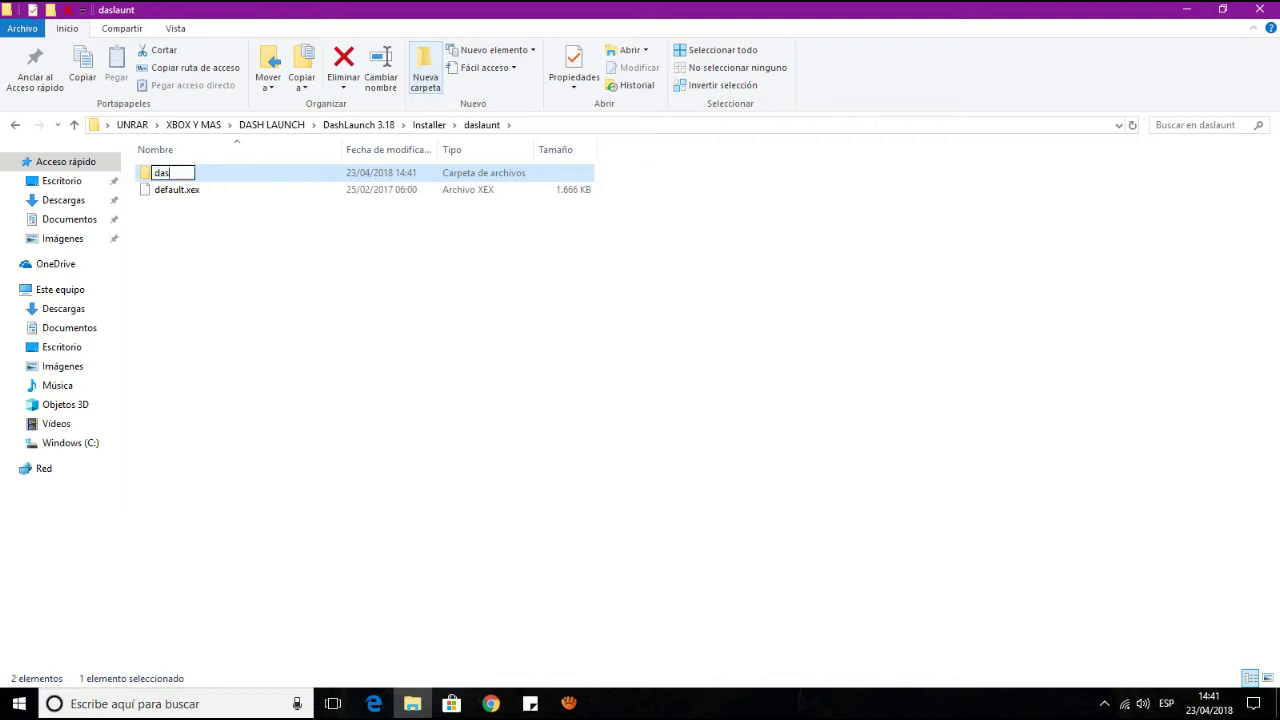
text(h)
text(launch)
key(BackSpace)
key(BackSpace)
key(BackSpace)
key(BackSpace)
key(BackSpace)
key(BackSpace)
text(3.18)
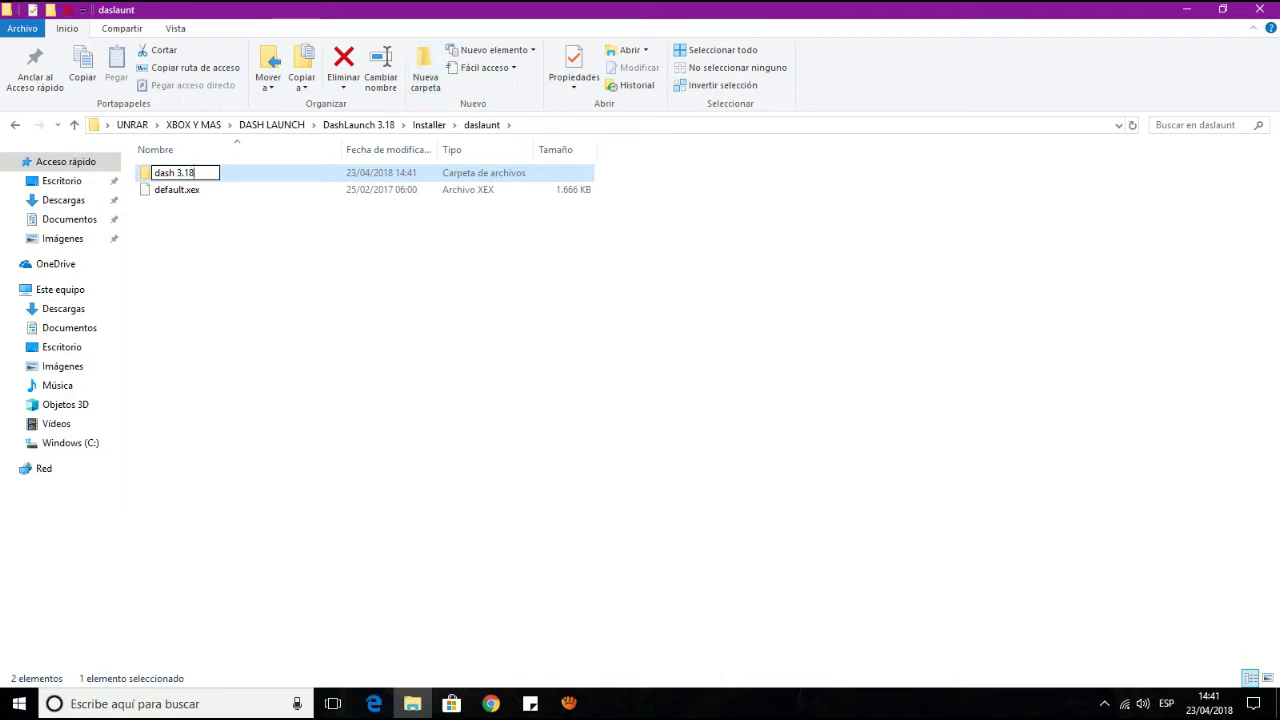
key(Return)
Move default.xex into the dash 3.18 folder and open that folder.
key(Down)
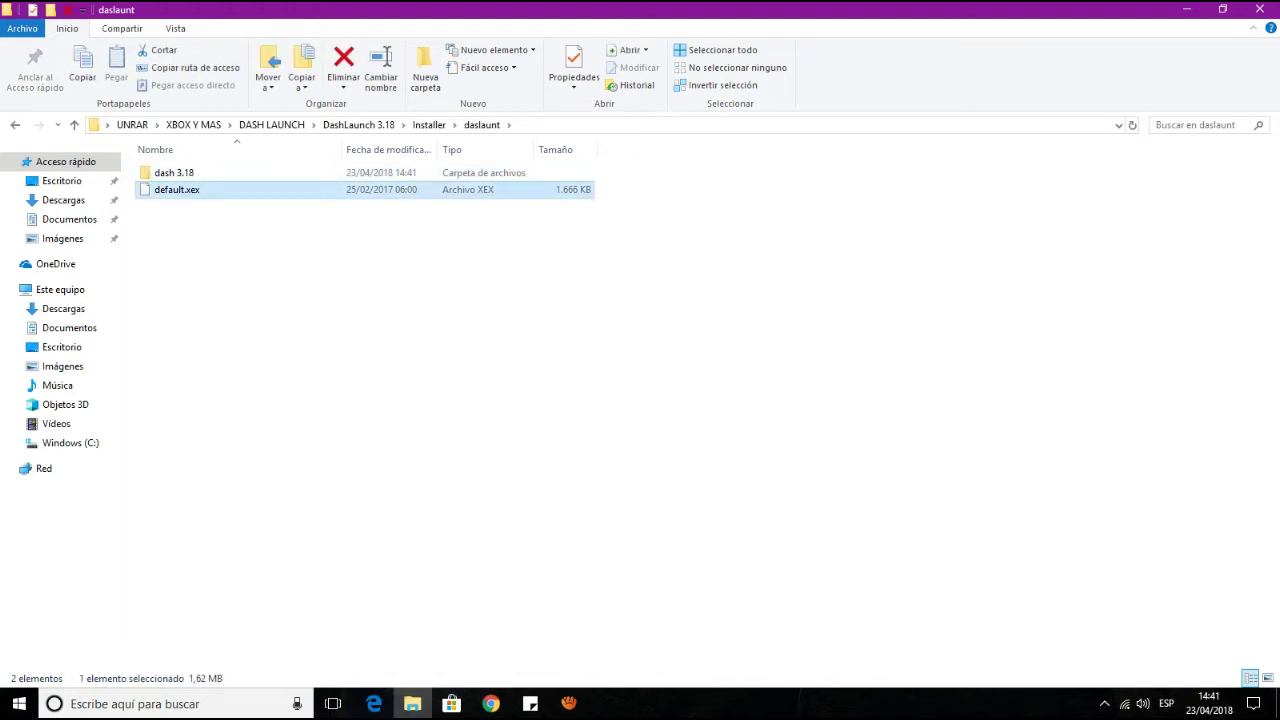
drag(177, 189, 198, 174)
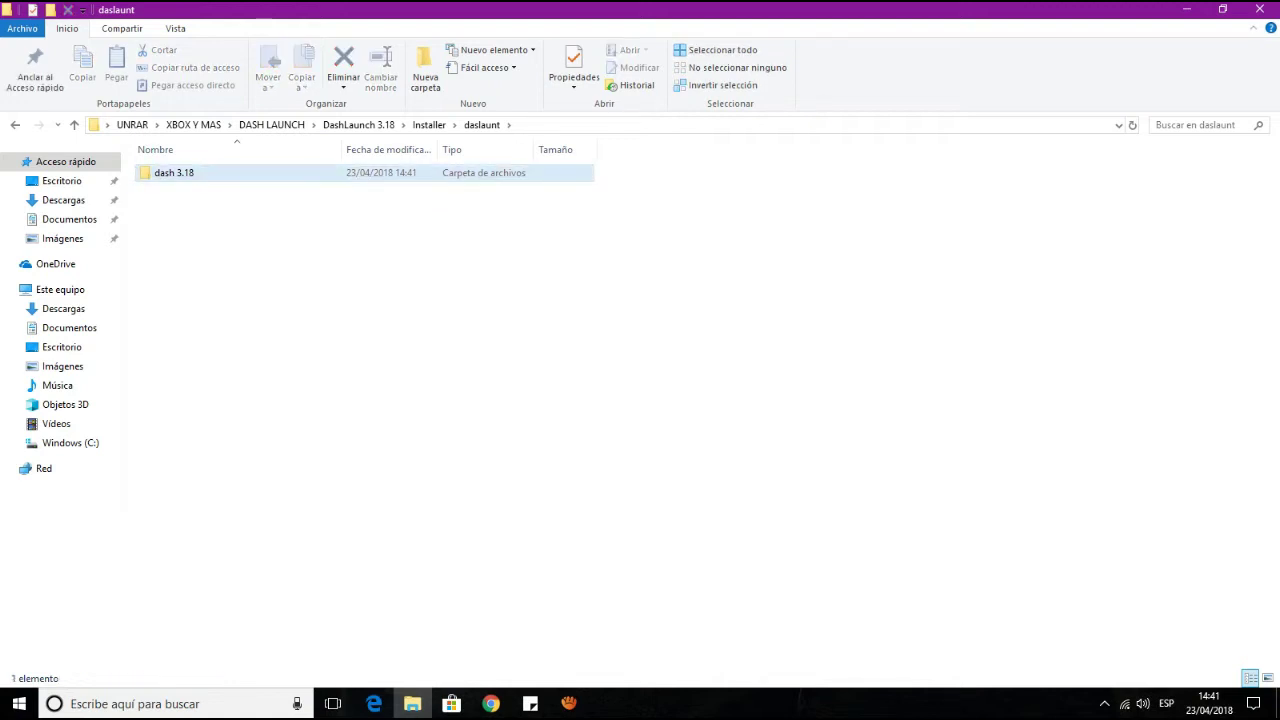
double_click(176, 173)
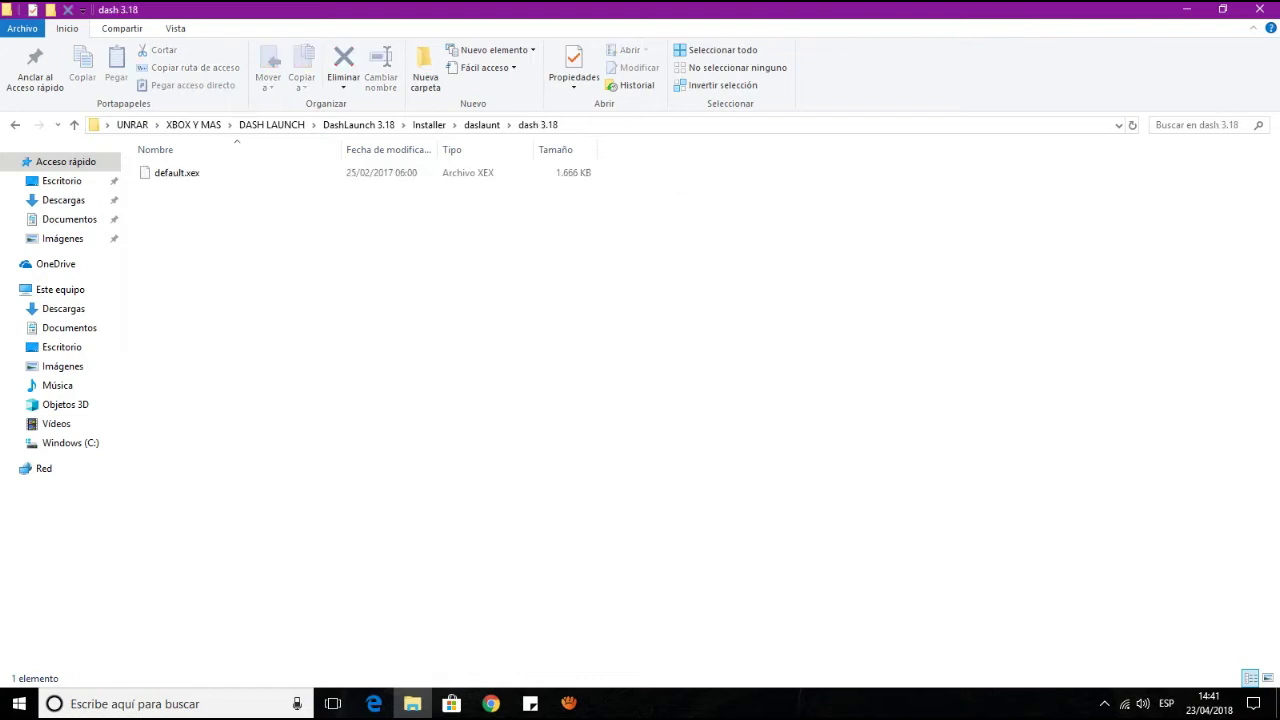
Go back up to the XBOX Y MAS folder and open its DLC GTA V ONLINE folder.
key(BackSpace)
key(BackSpace)
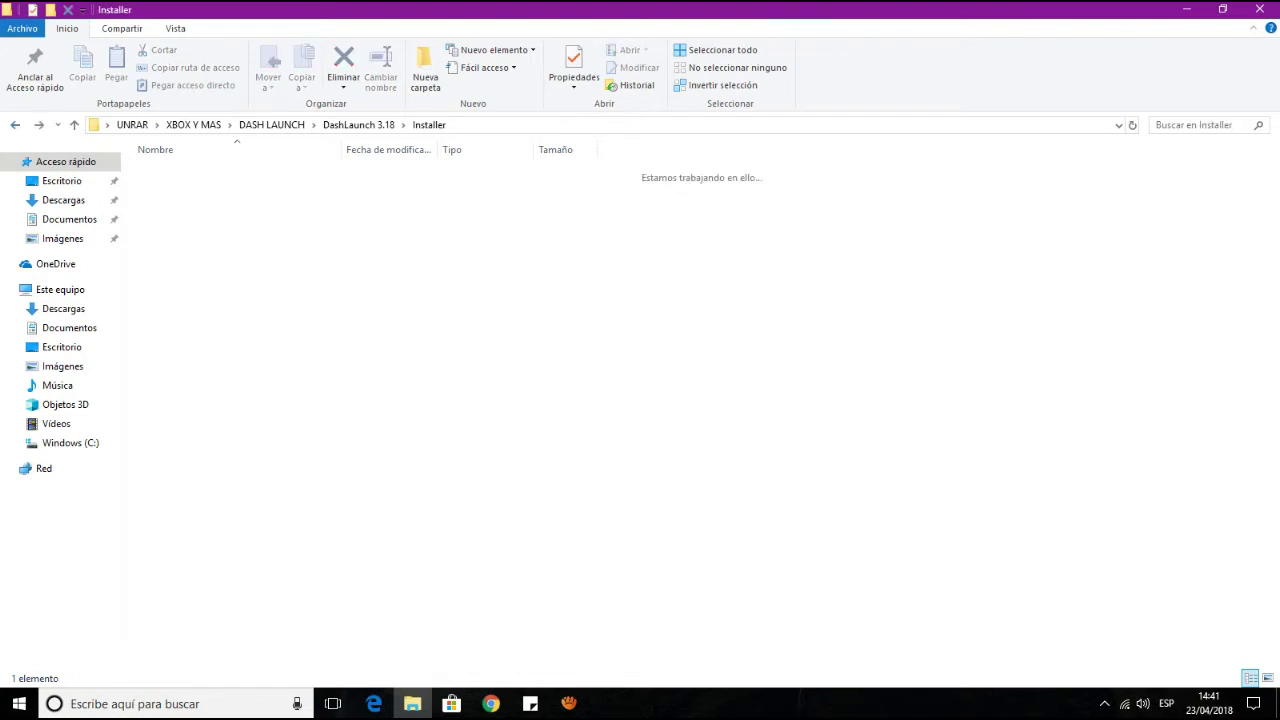
key(BackSpace)
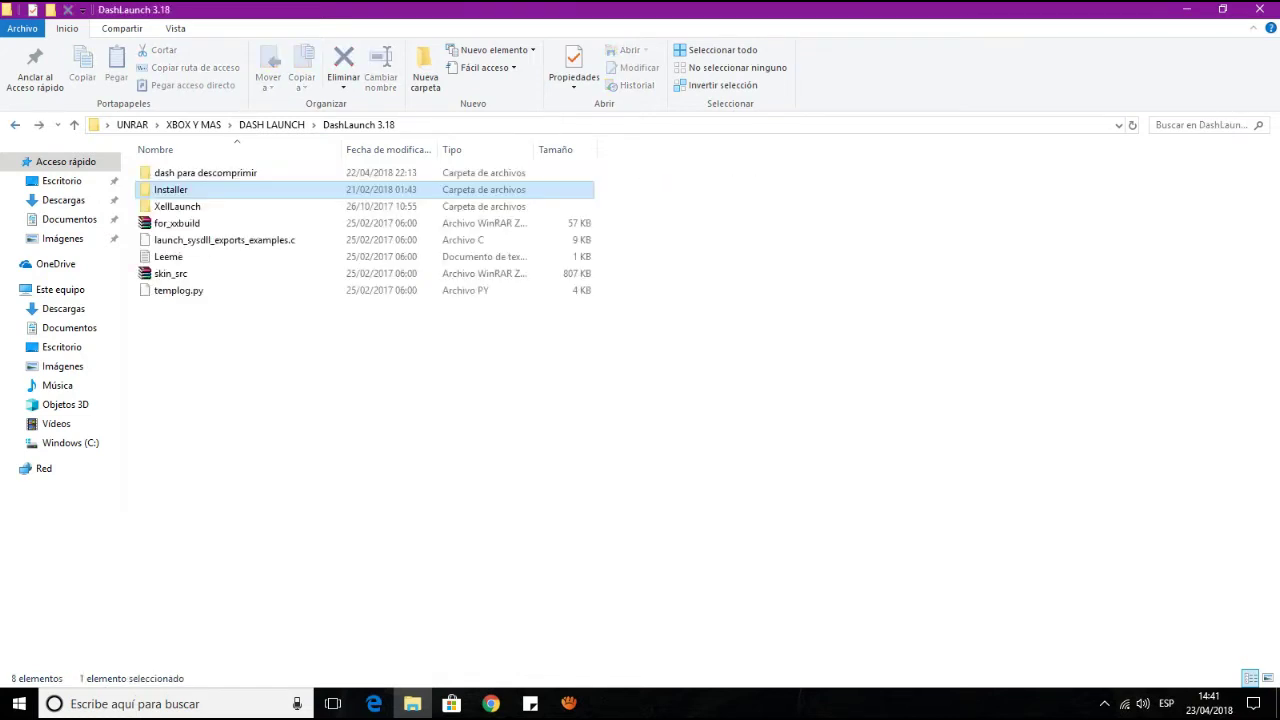
key(BackSpace)
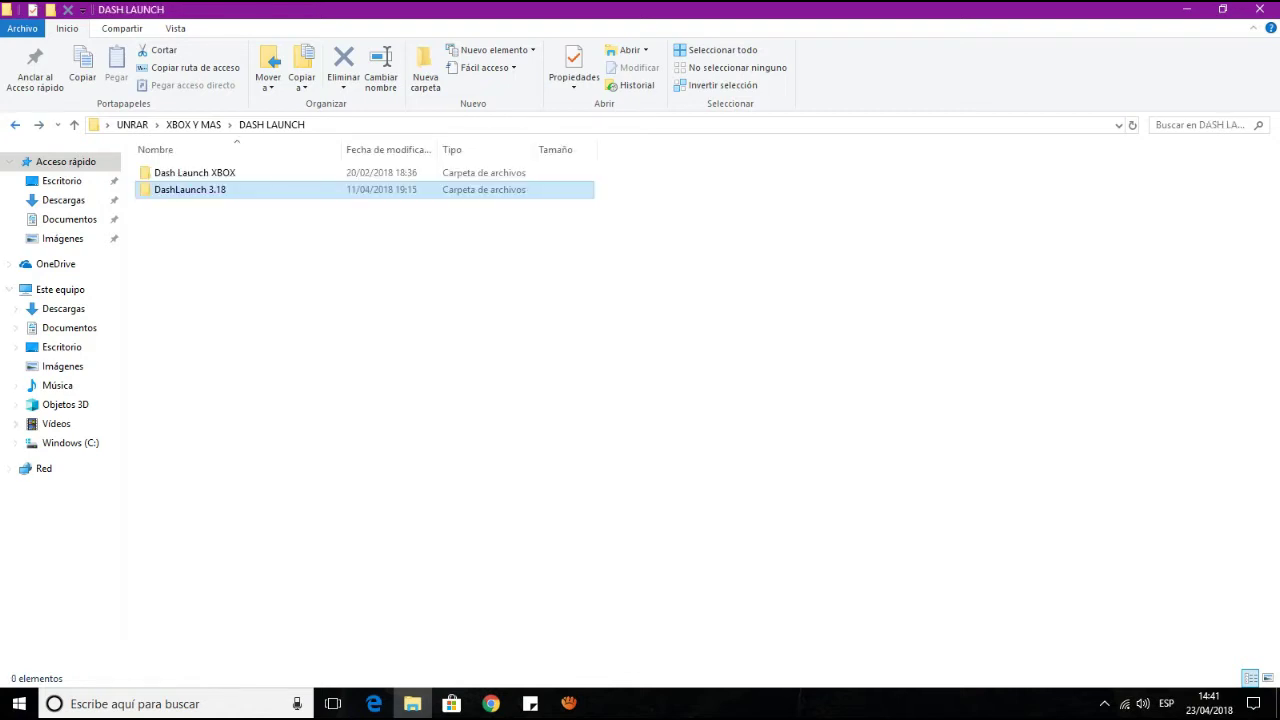
key(BackSpace)
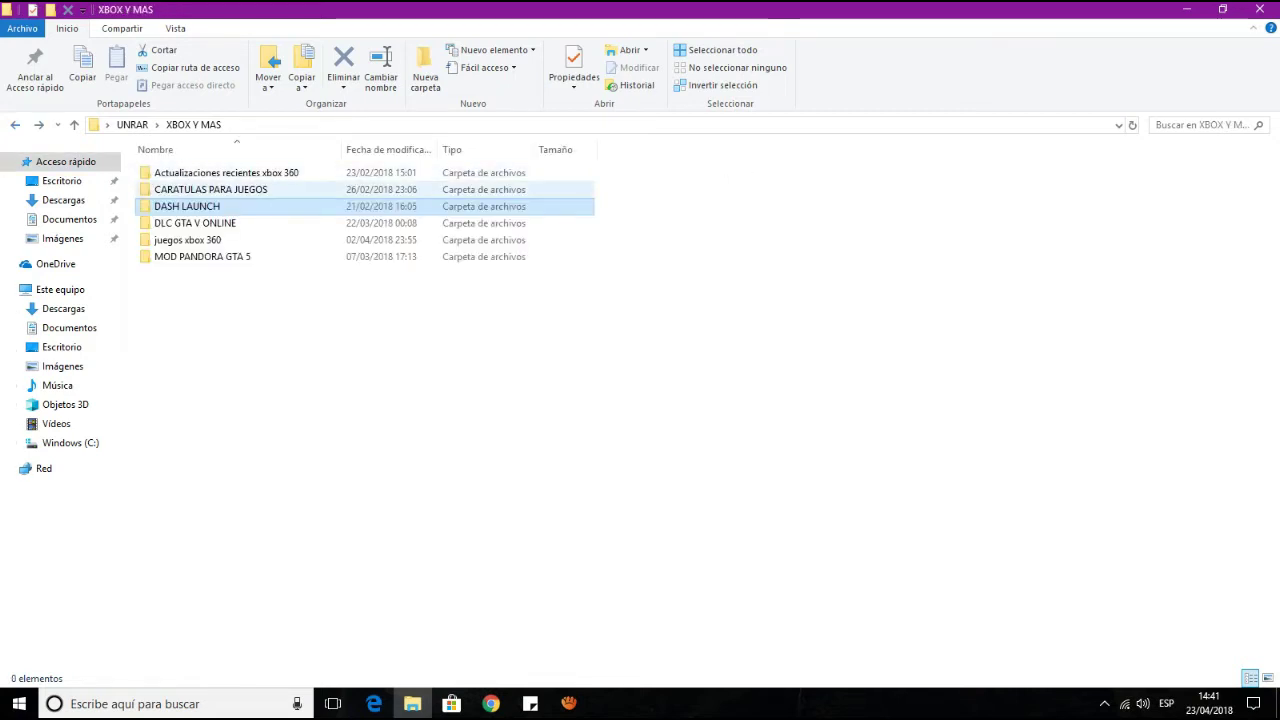
click(222, 173)
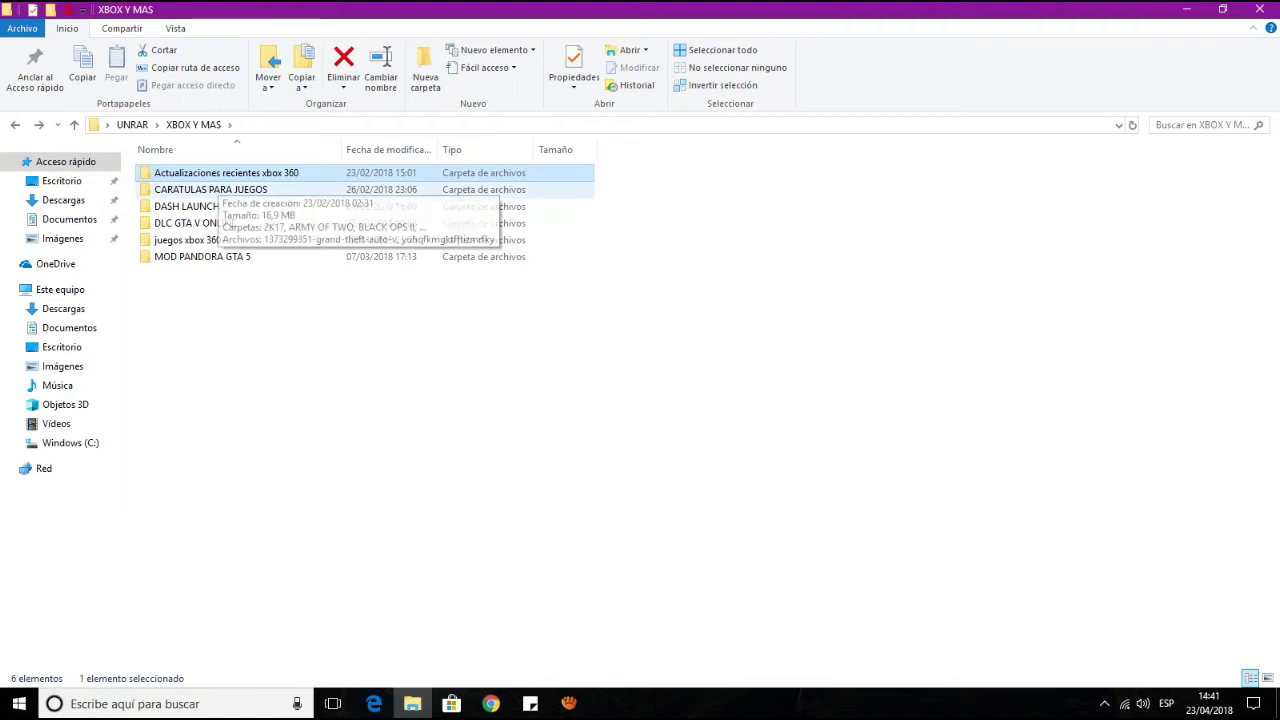
click(218, 223)
key(Return)
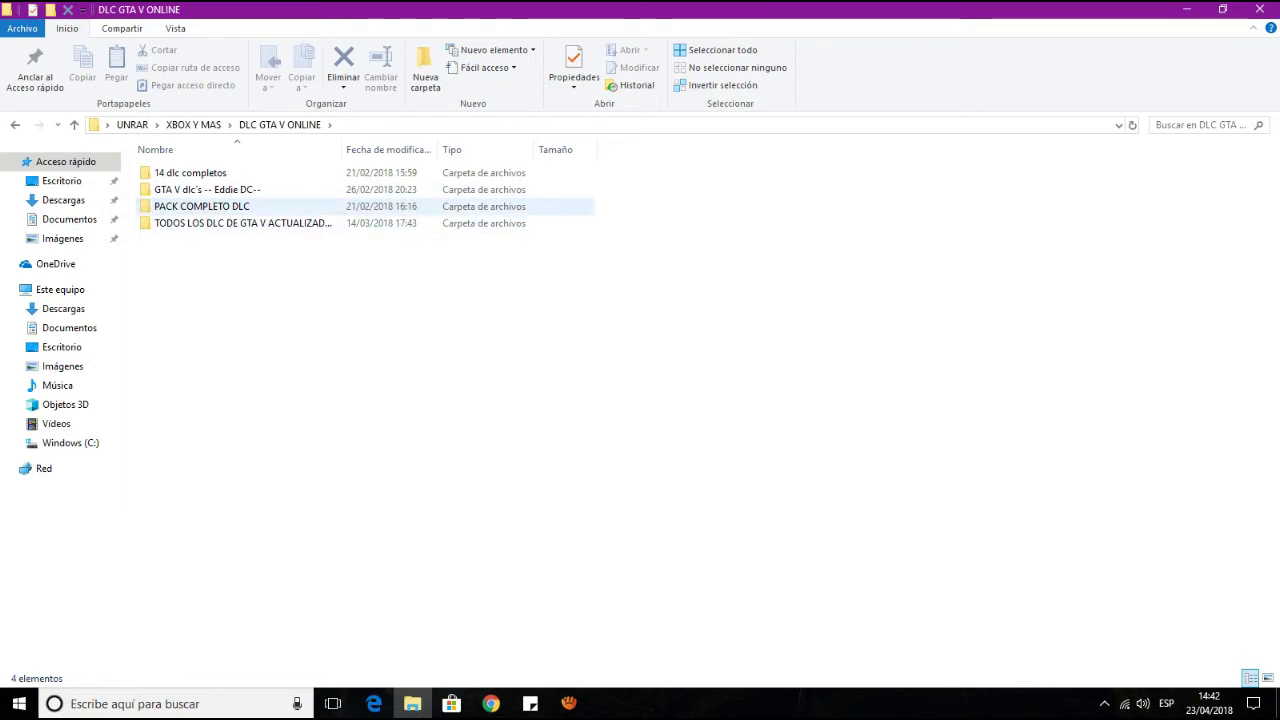
Open the PACK COMPLETO DLC folder, look over its extracted DLC files and minimize the window.
click(201, 206)
double_click(201, 206)
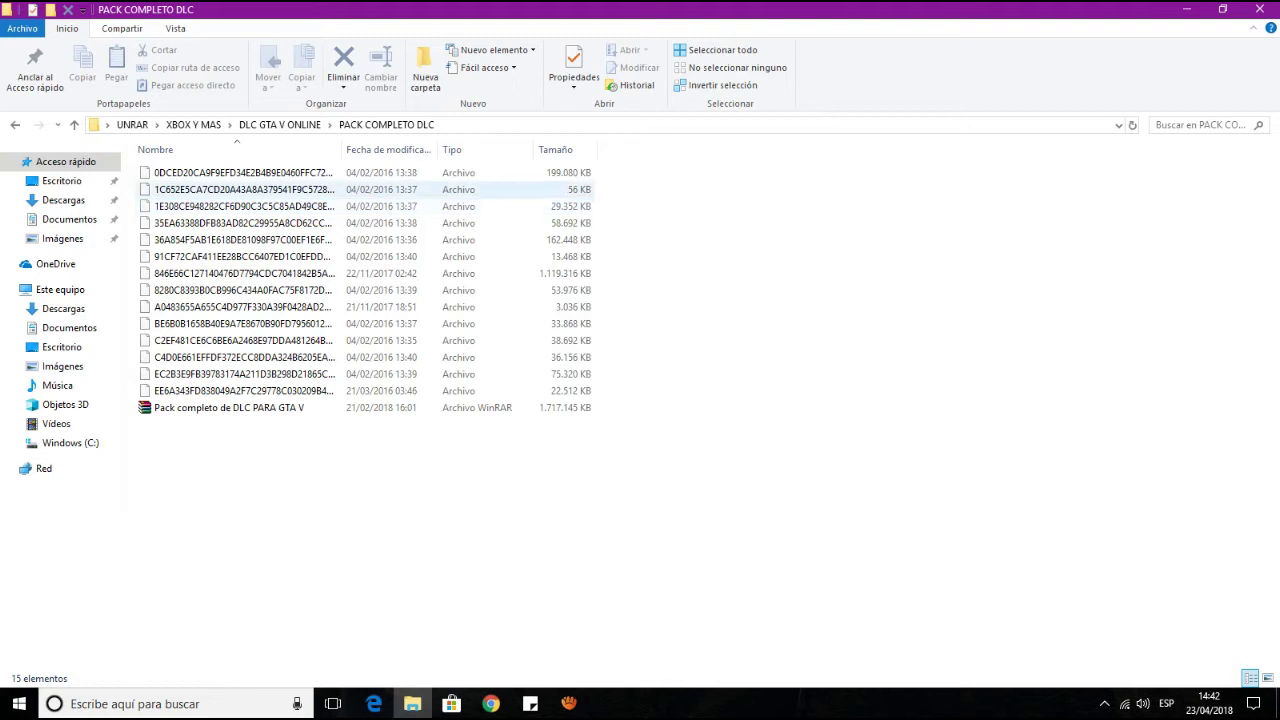
drag(138, 167, 230, 178)
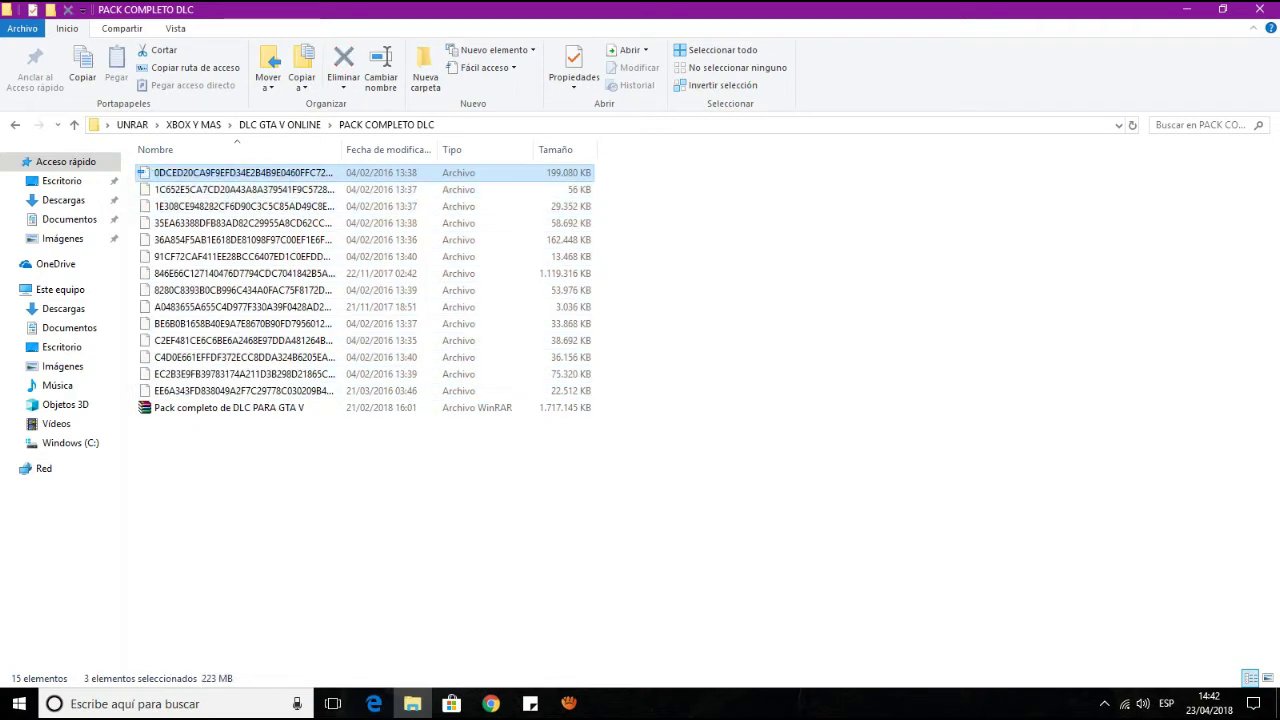
drag(146, 176, 136, 167)
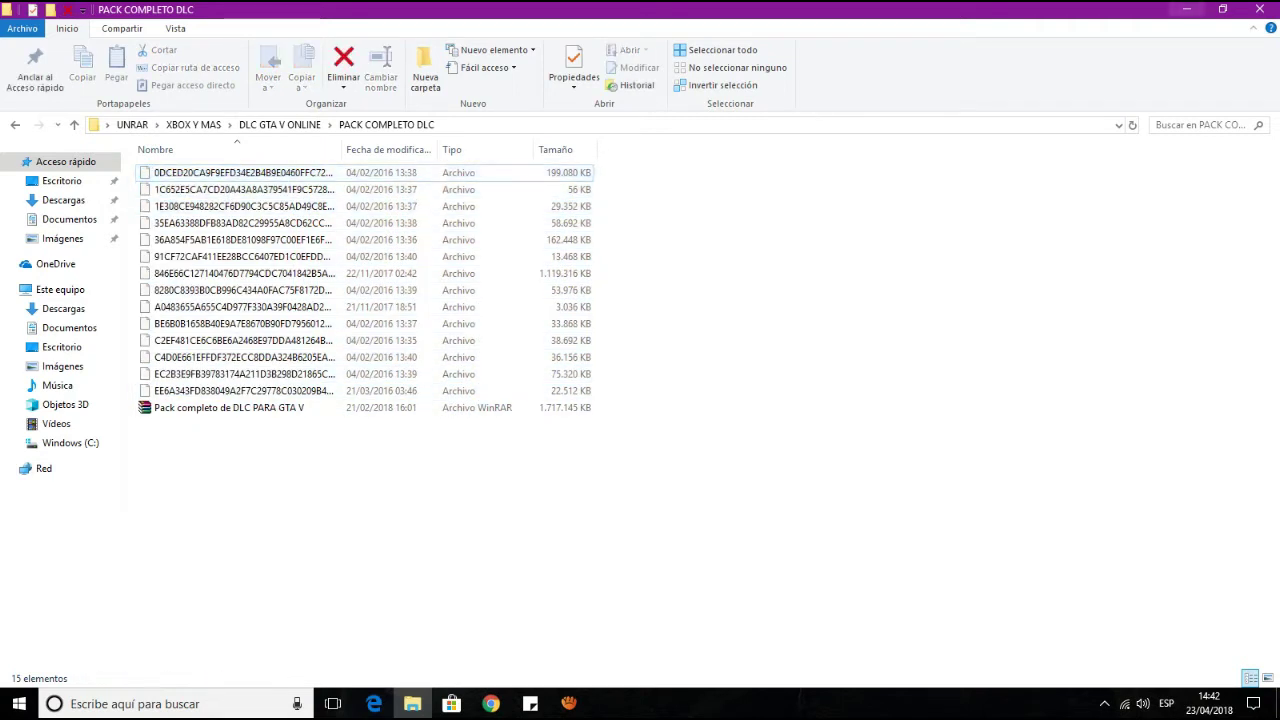
click(1187, 9)
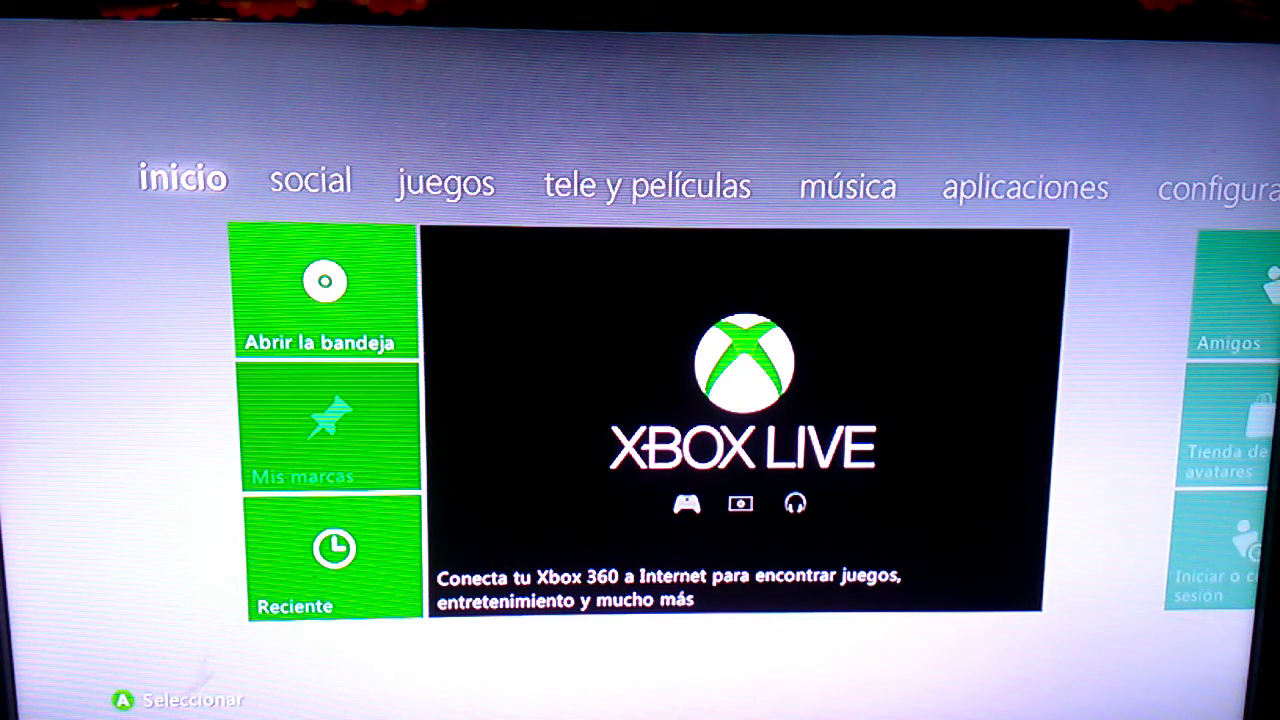
Switch to the Xbox 360 console and open Configuración del sistema from the Xbox Guide.
key(Home)
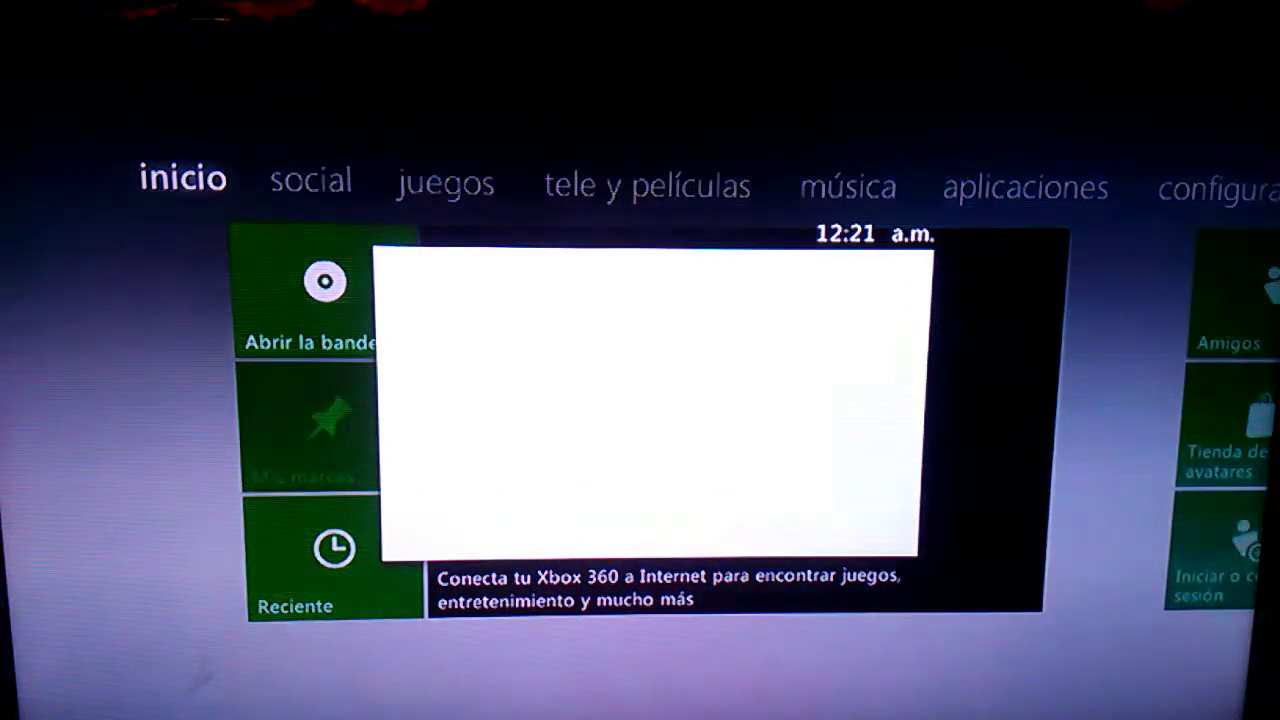
key(y)
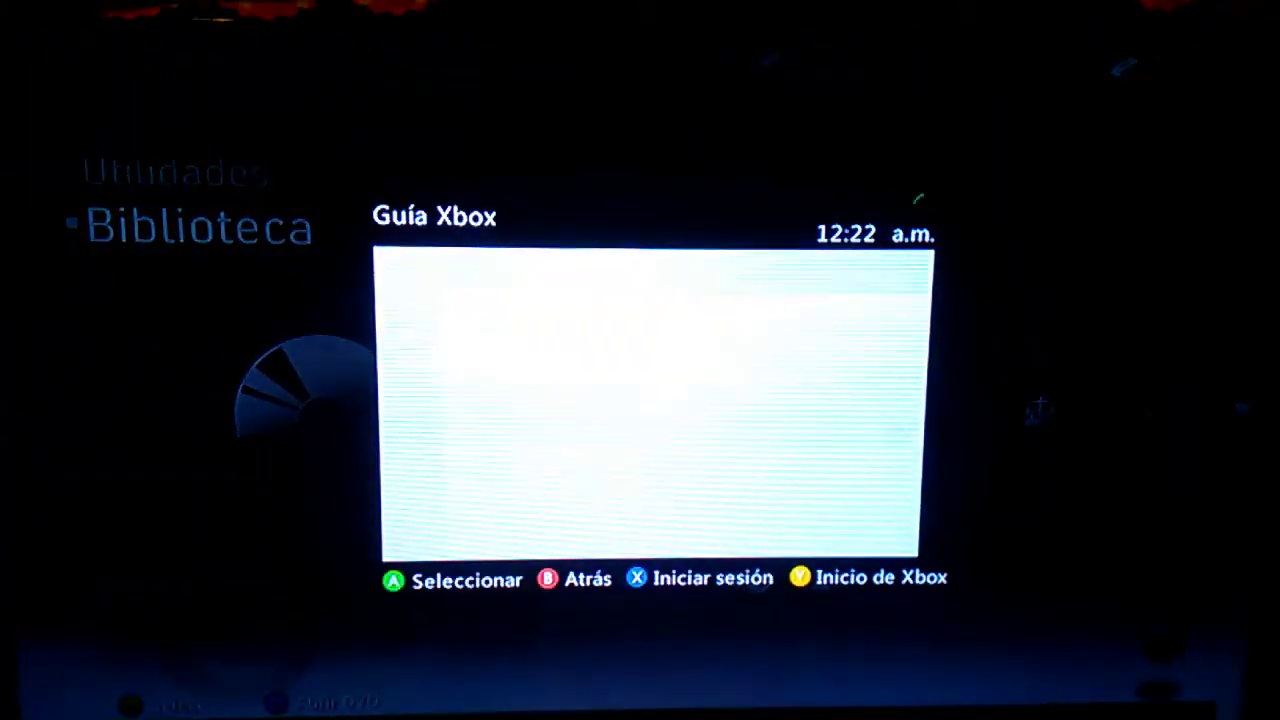
key(Right)
key(Right)
key(Down)
key(Down)
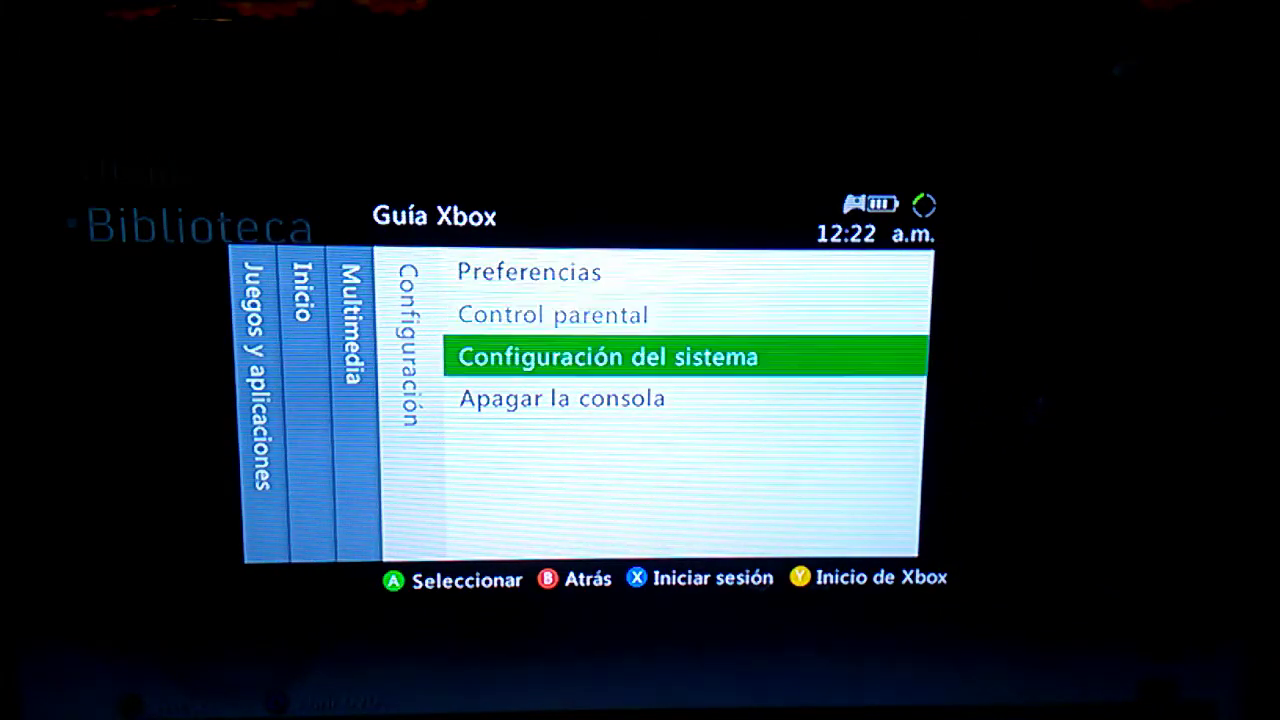
key(Return)
key(Up)
key(Return)
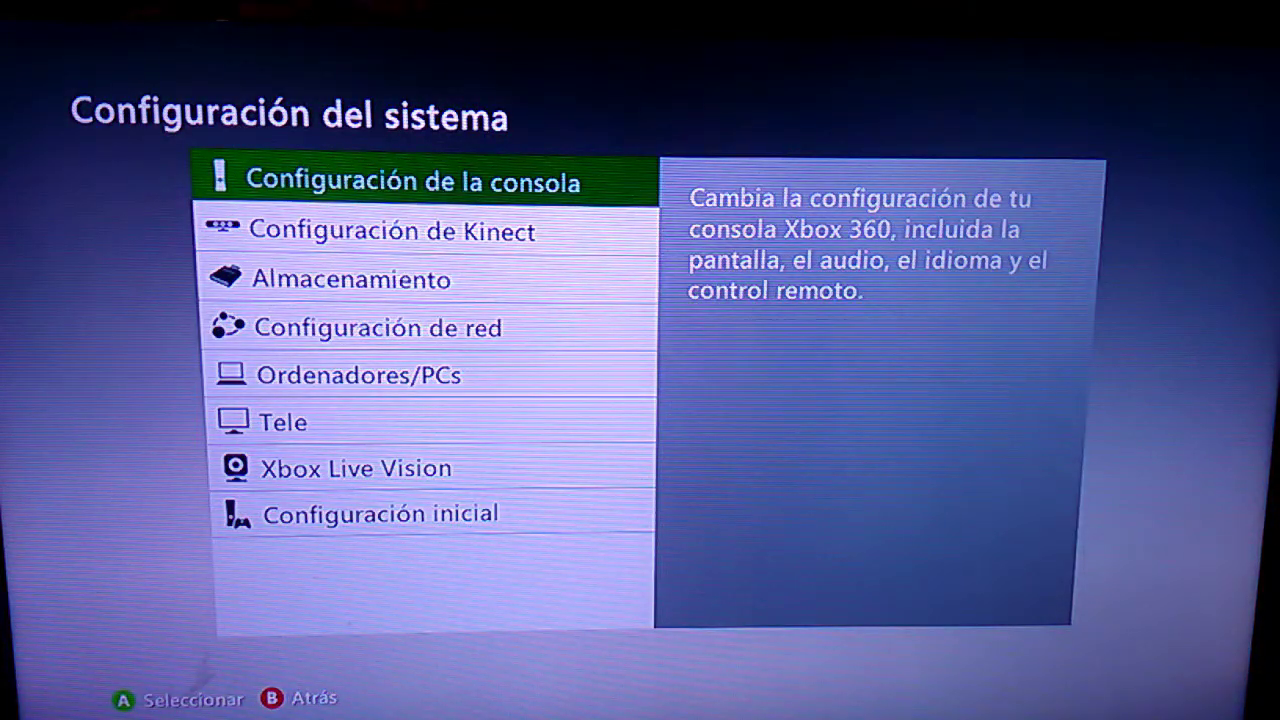
Open the Almacenamiento settings and select Dispositivo USB in the list of storage devices.
key(Down)
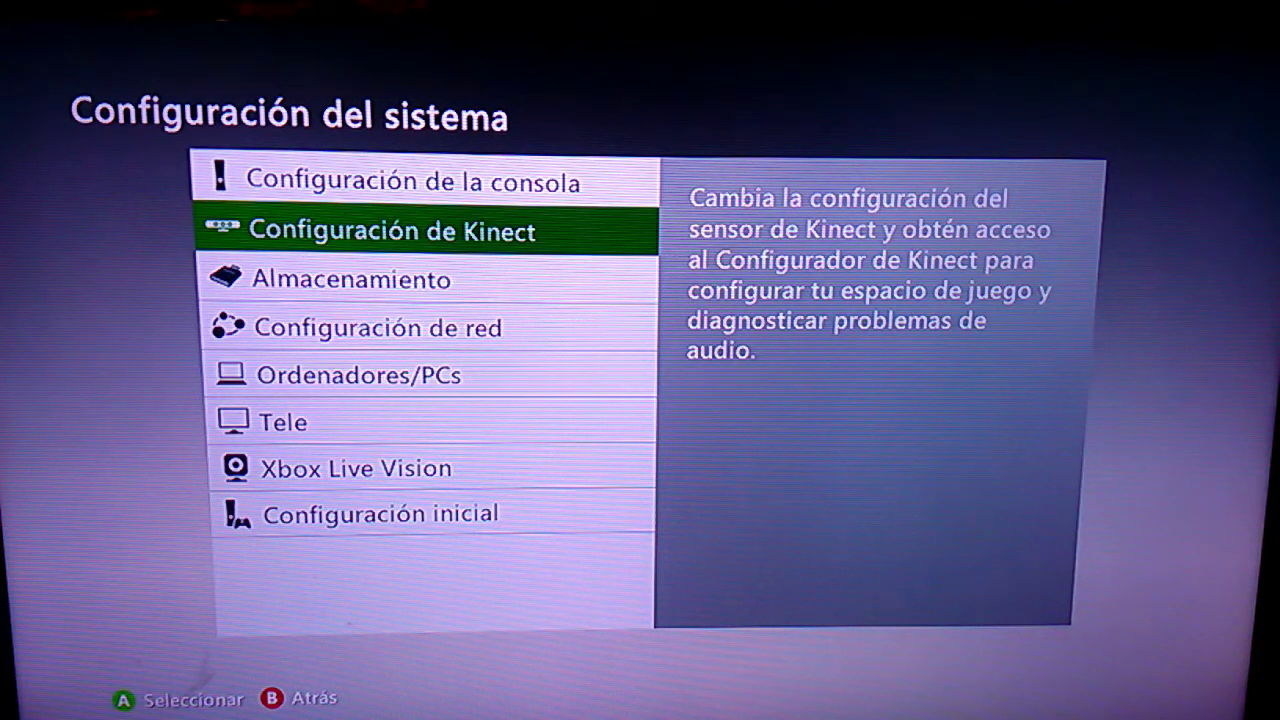
key(Down)
key(Return)
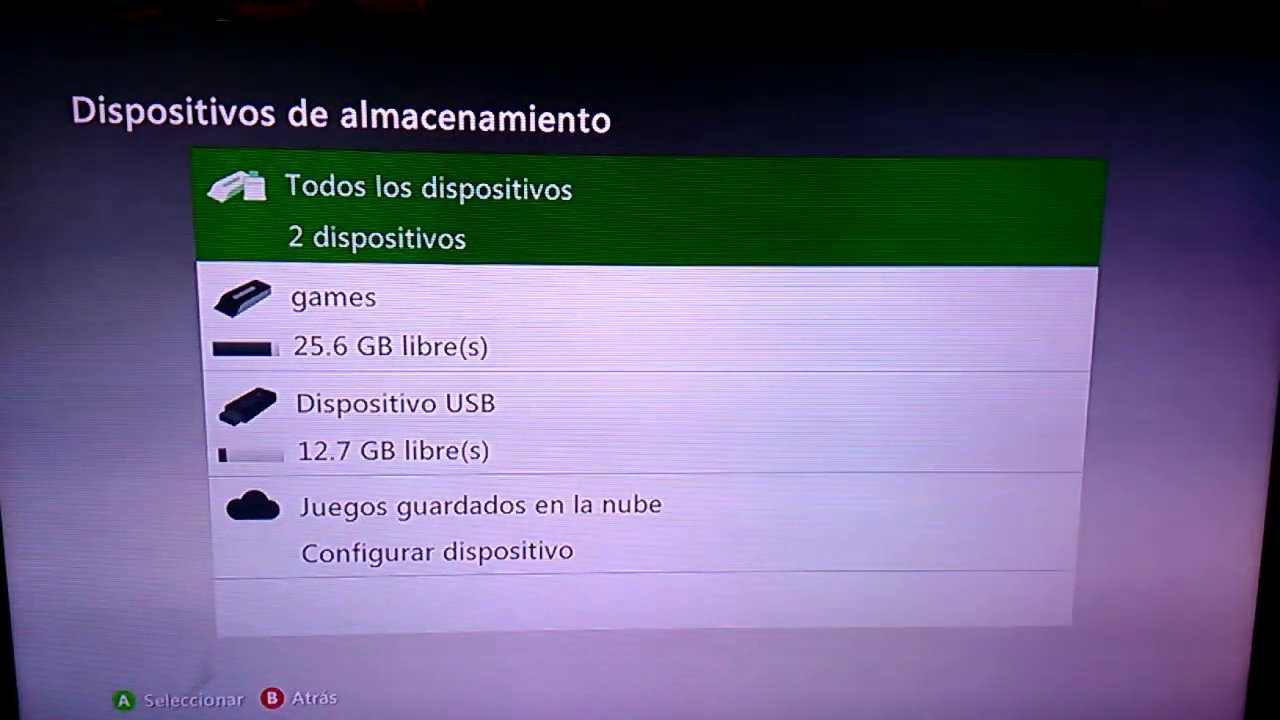
key(Up)
key(Up)
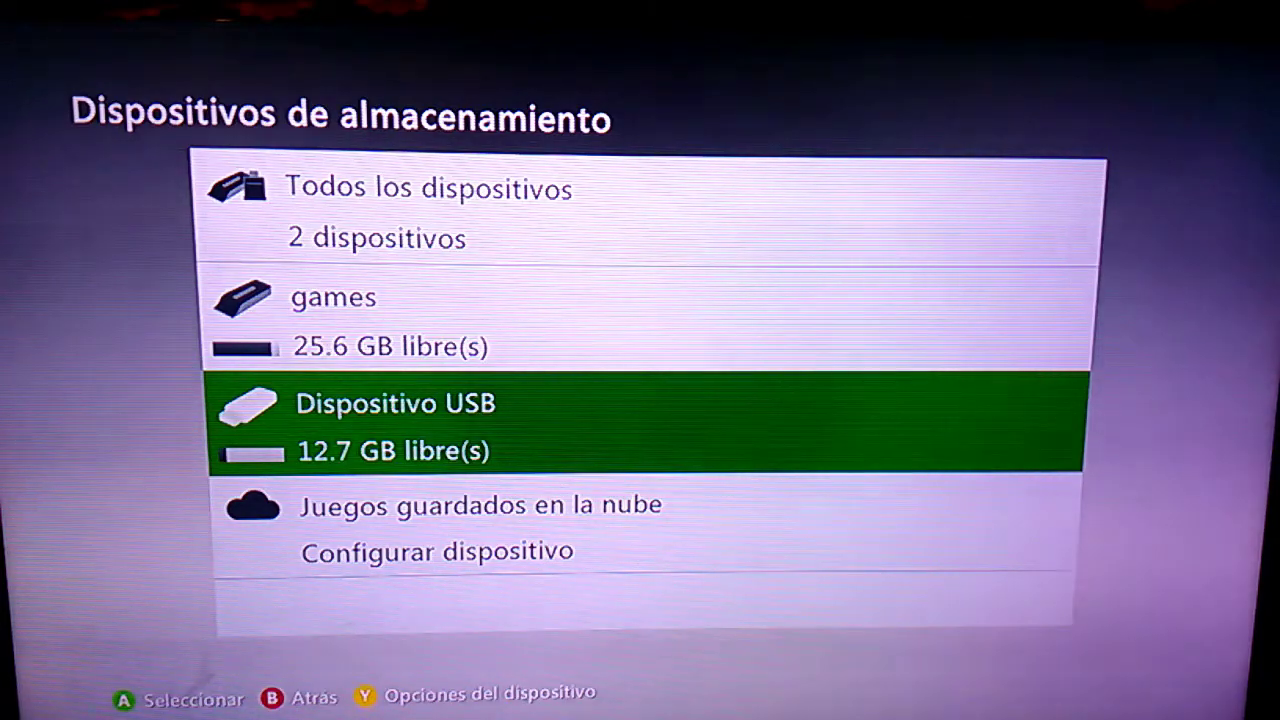
key(Return)
key(Escape)
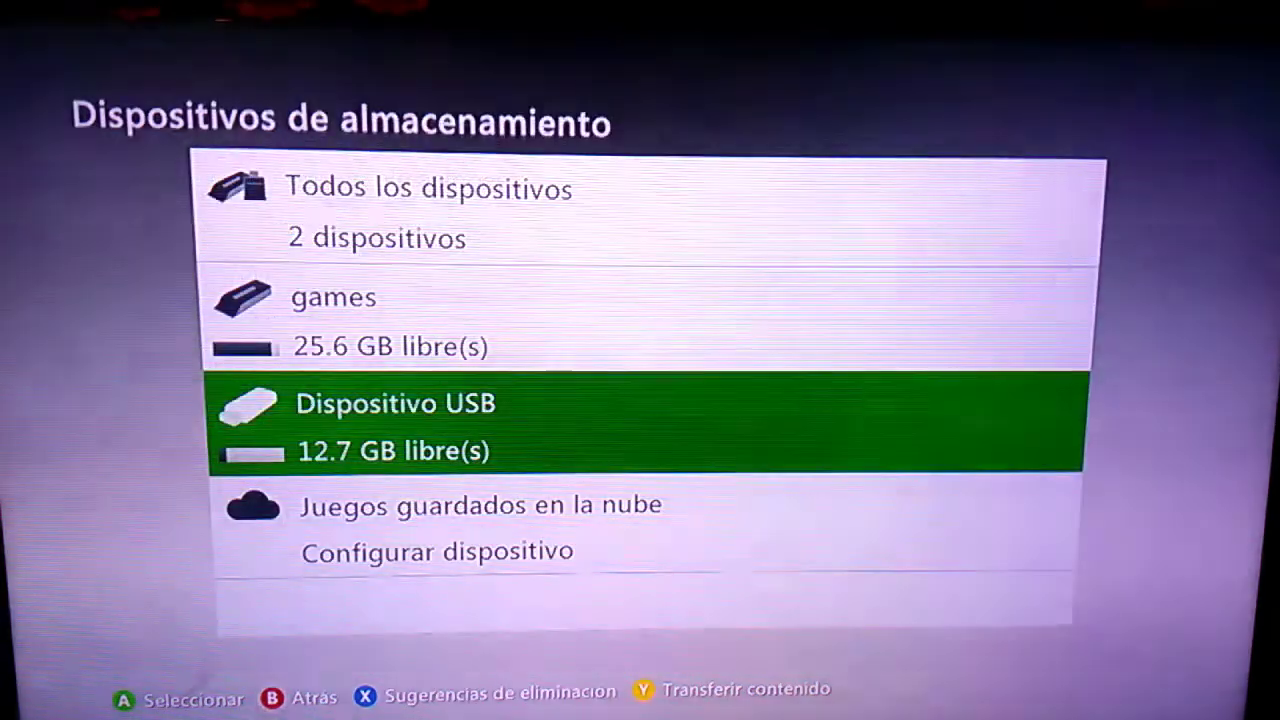
Format the selected USB device through its device options and return to the Xbox home dashboard.
key(y)
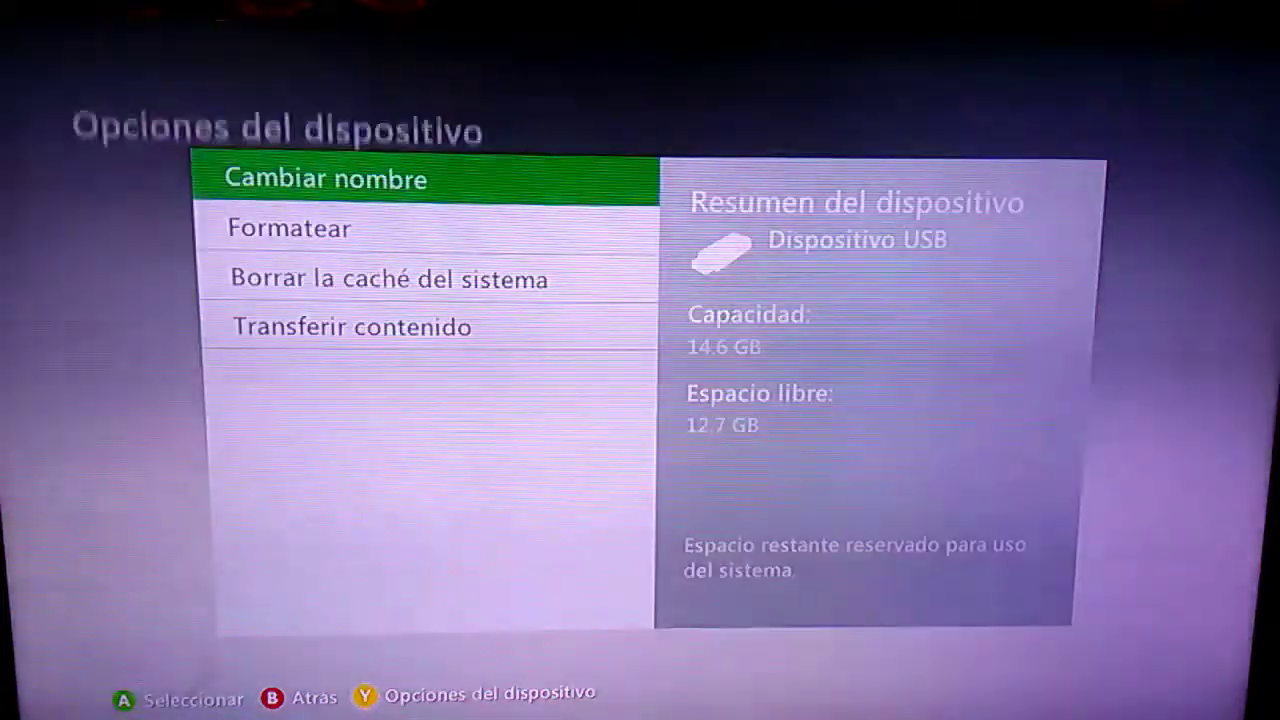
key(Down)
key(Return)
key(Up)
key(Return)
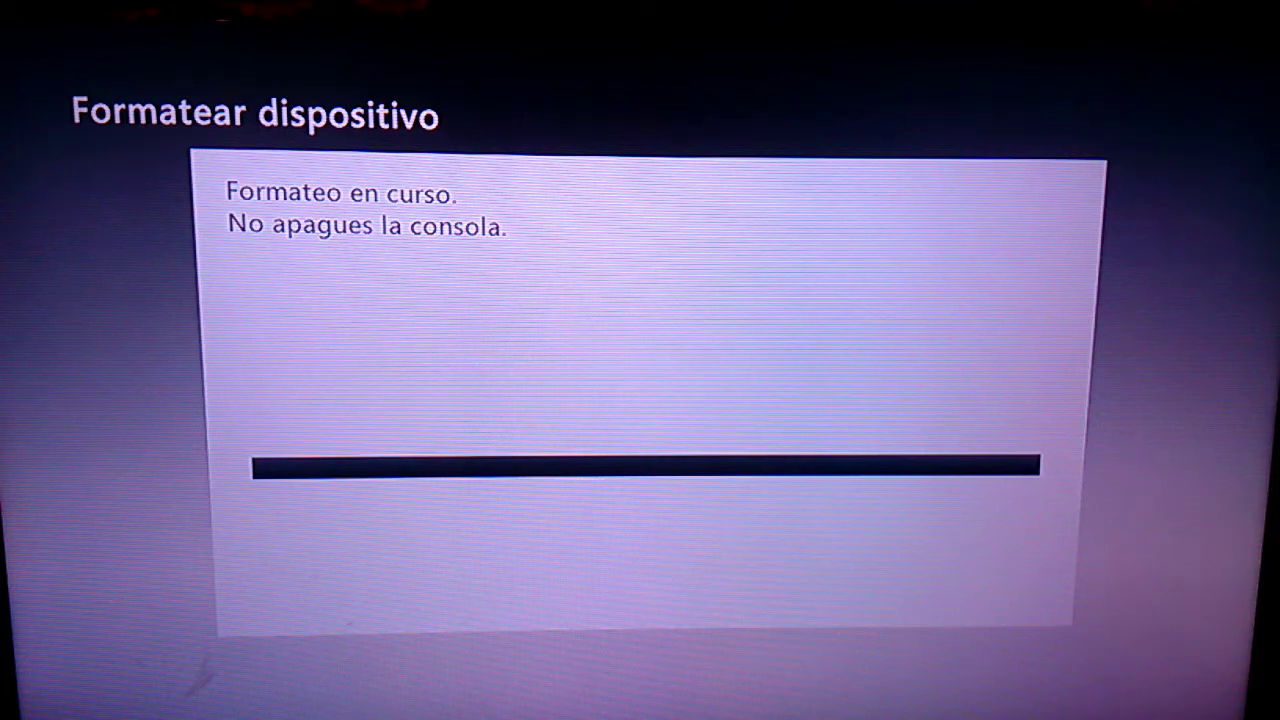
key(Escape)
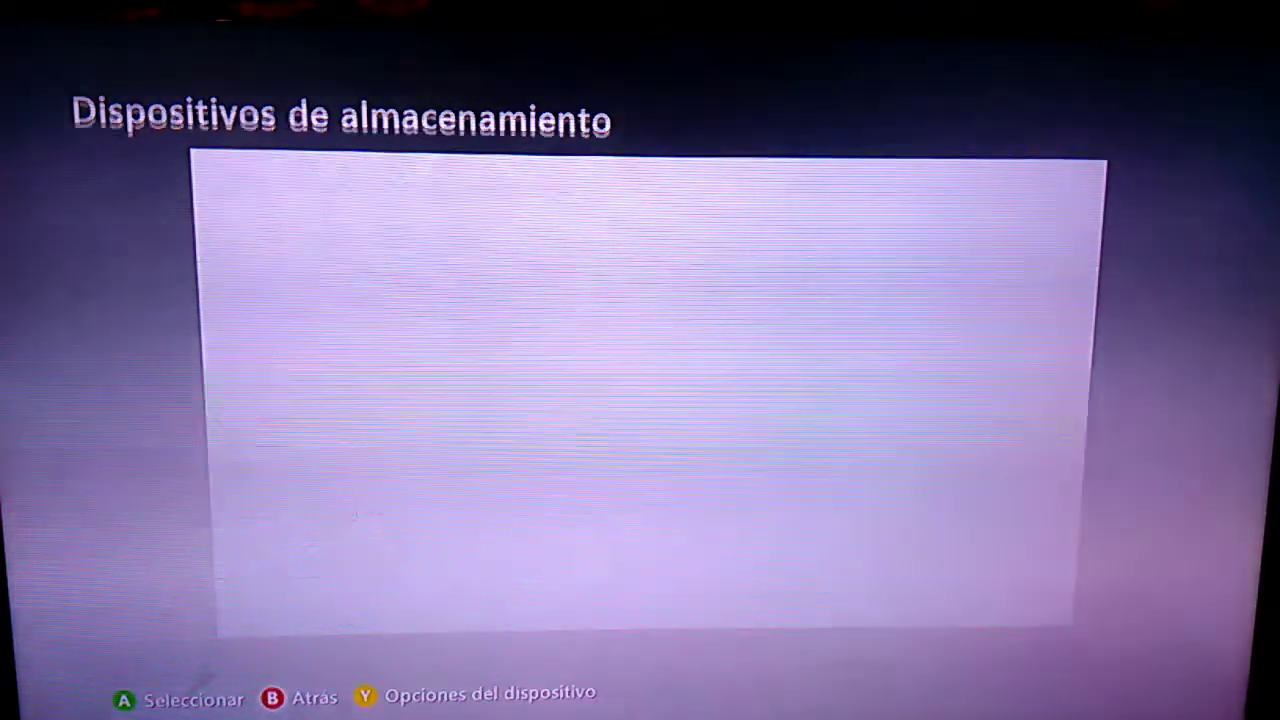
key(Escape)
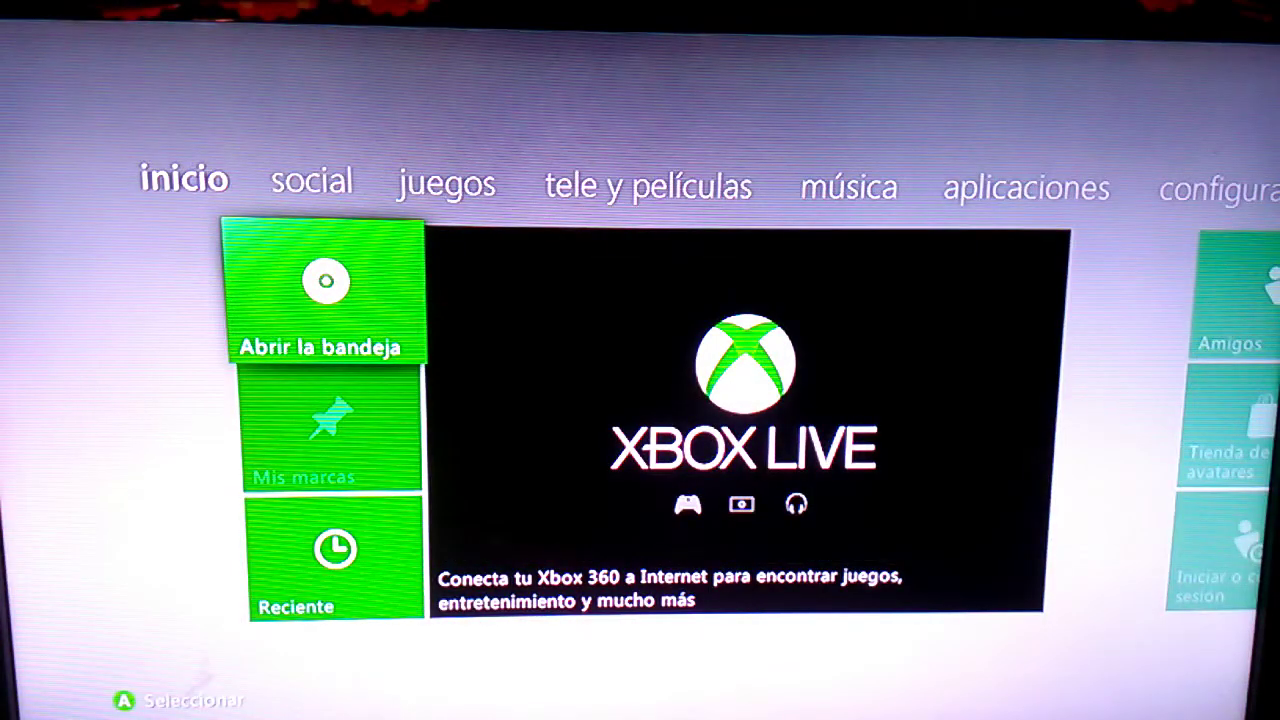